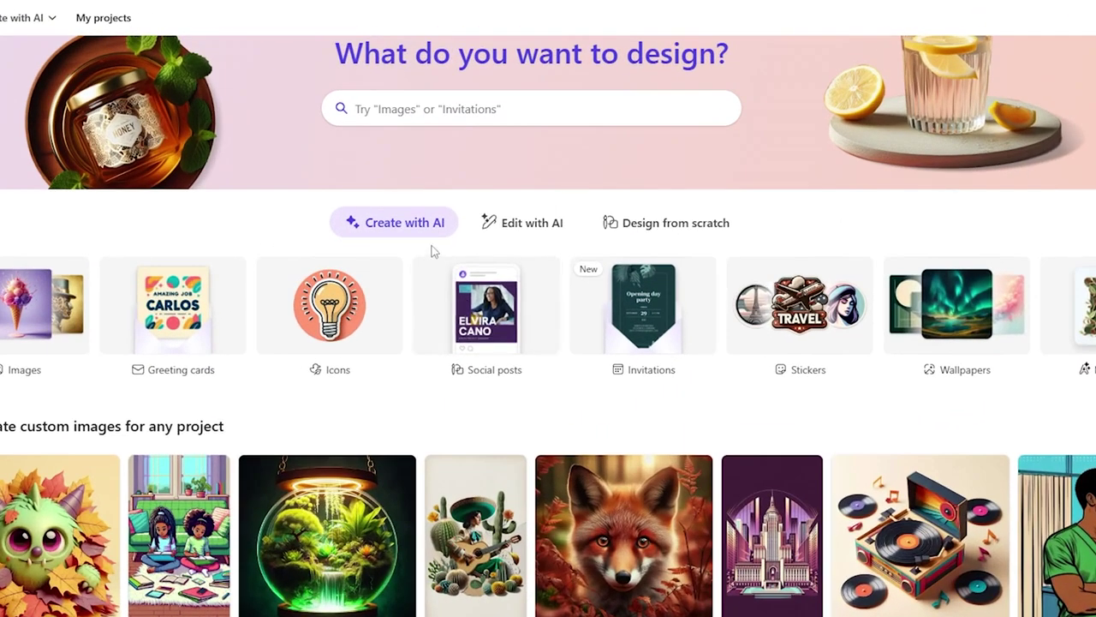
Browse the Edit with AI, Design from scratch and Create with AI tabs.
click(533, 231)
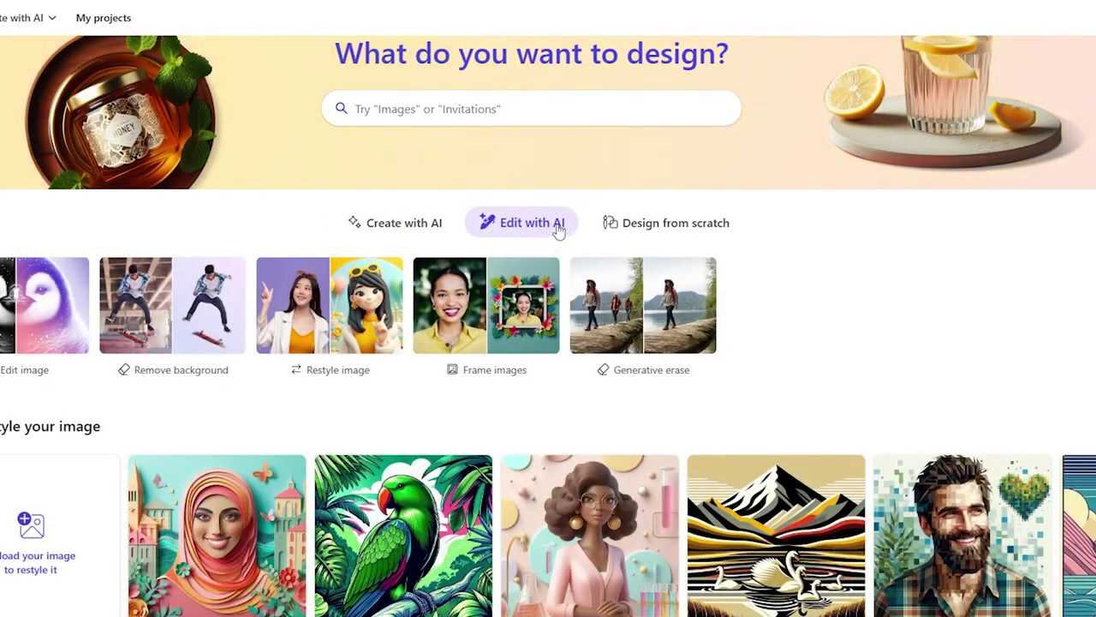
click(639, 230)
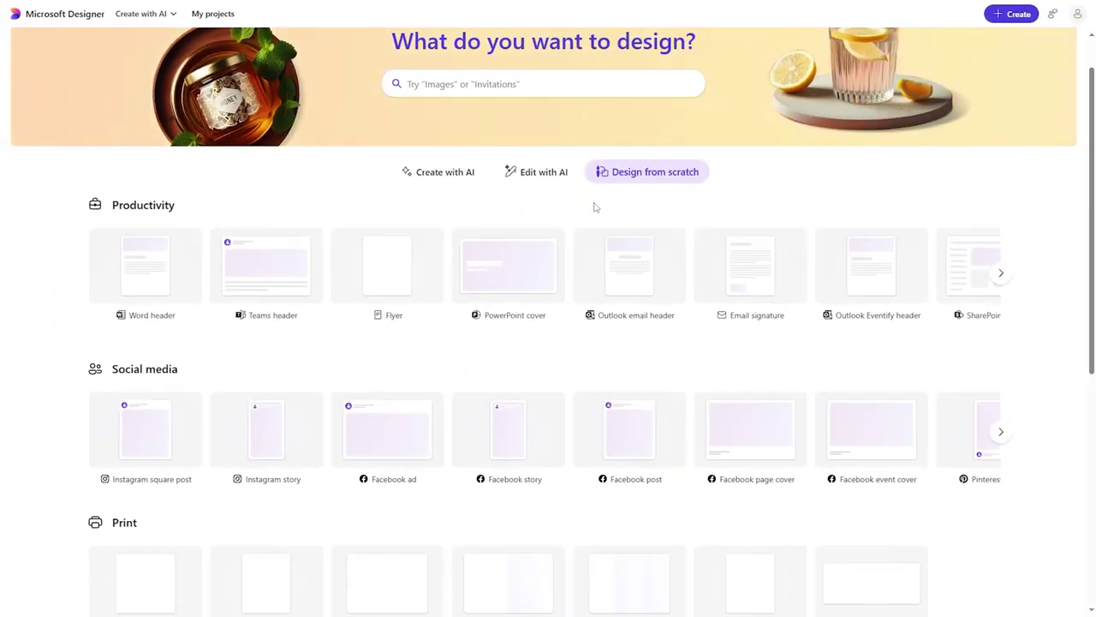
click(441, 174)
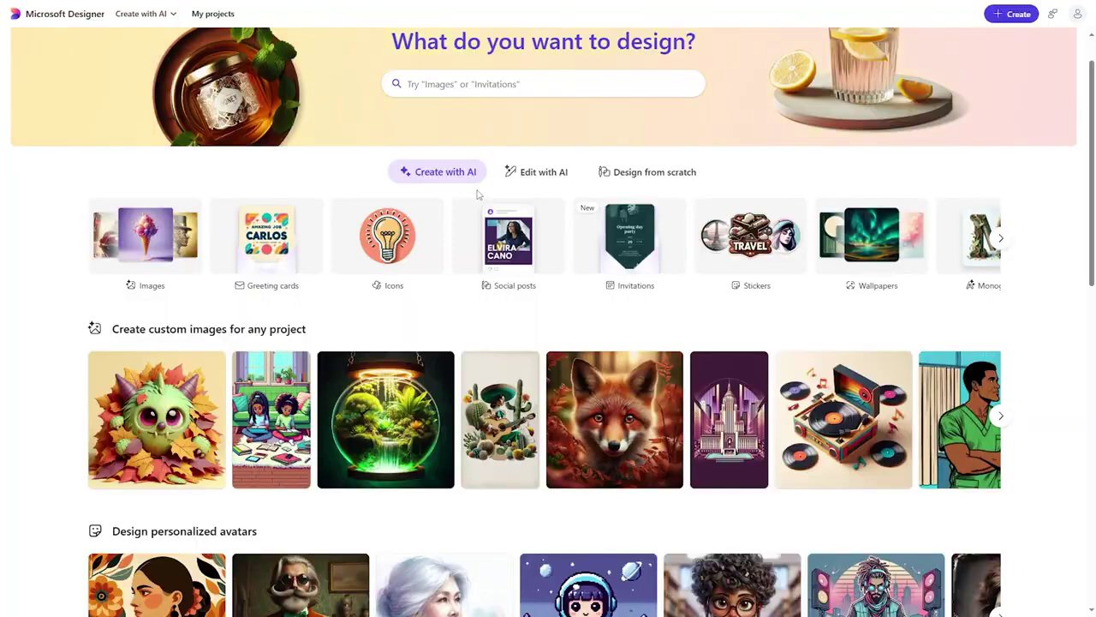
click(536, 172)
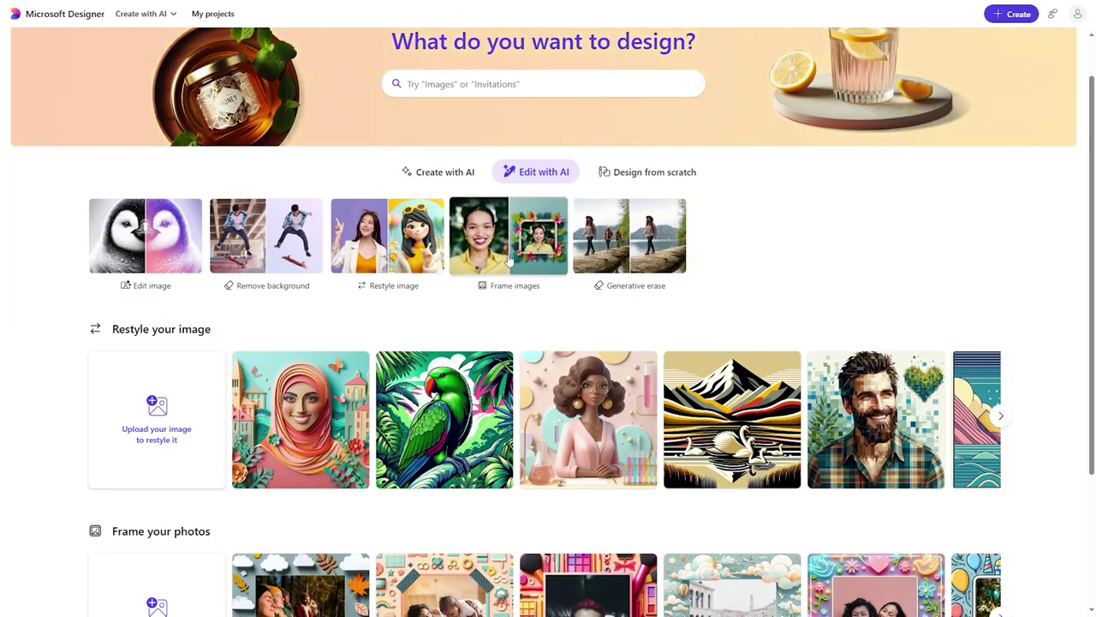
click(441, 176)
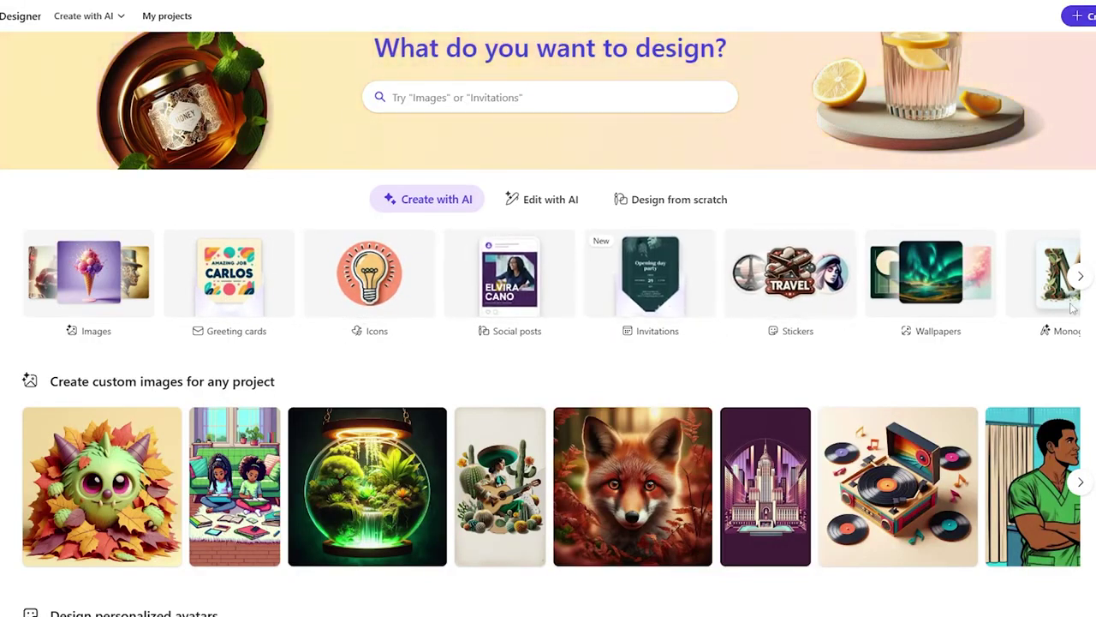
Scroll the category carousel to Wallpapers and back, then open the Images card.
click(1082, 278)
click(1083, 279)
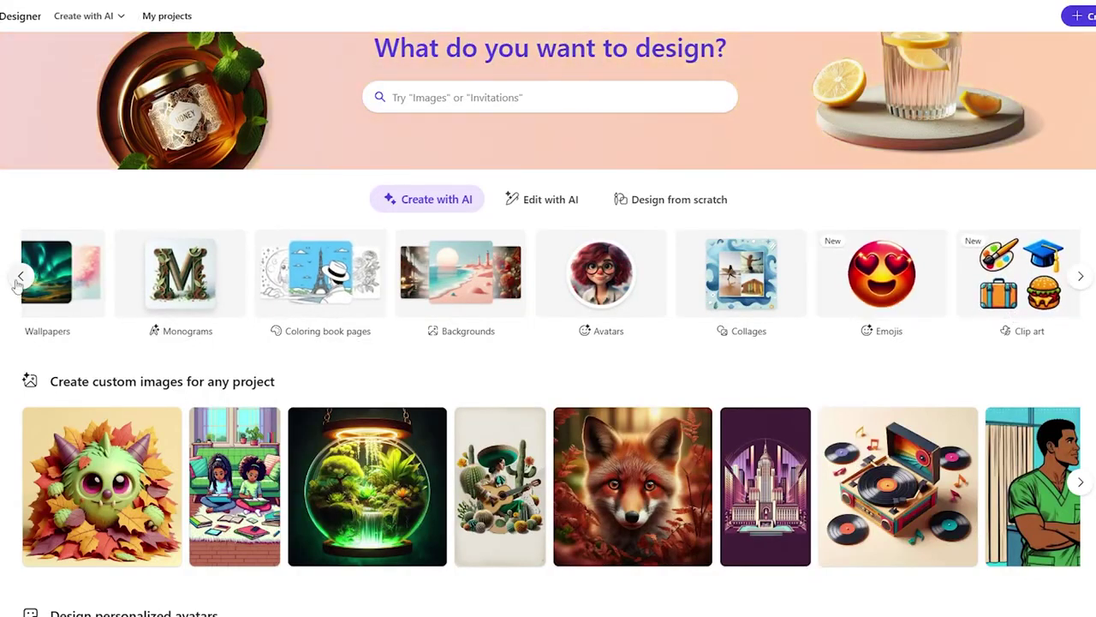
click(19, 279)
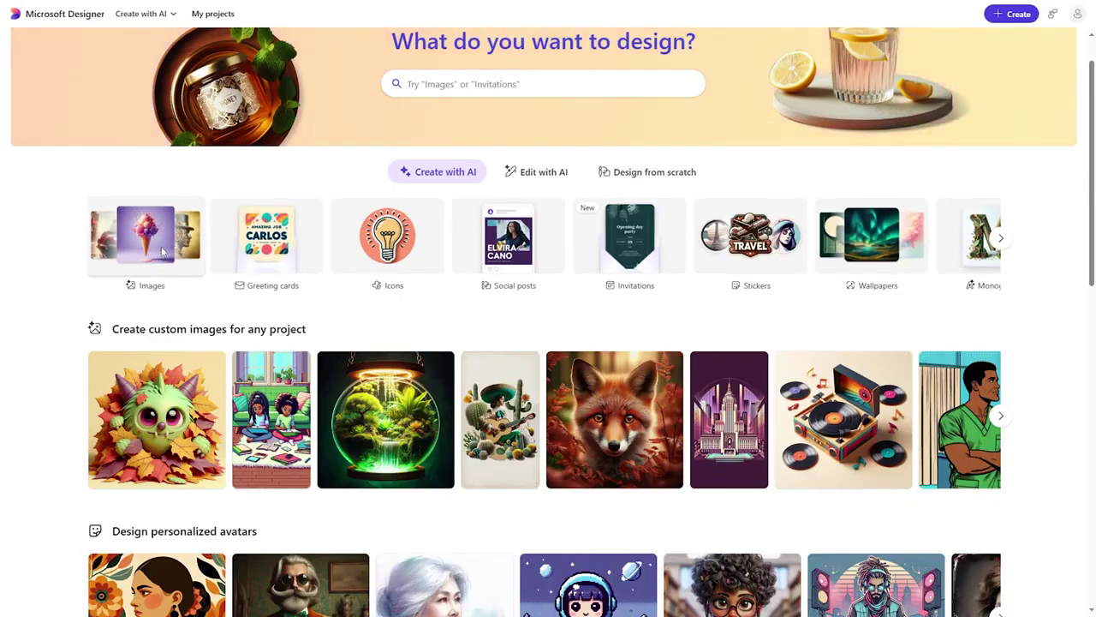
click(163, 250)
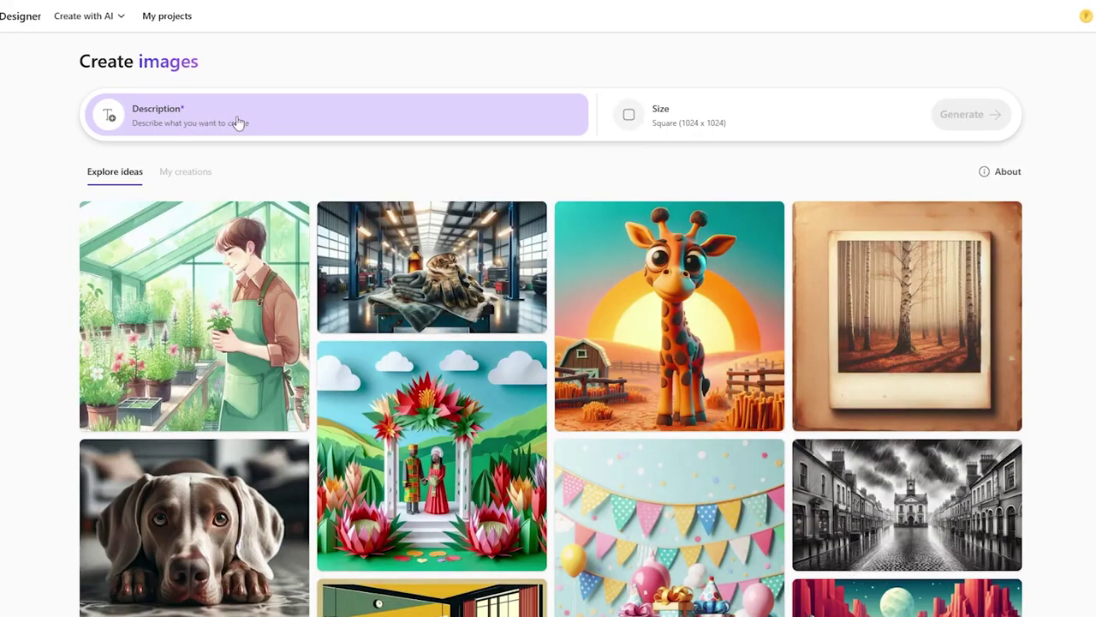
Keep Square 1024 x 1024 size and paste 'A man with batman suit carrying 5 cats'.
click(238, 122)
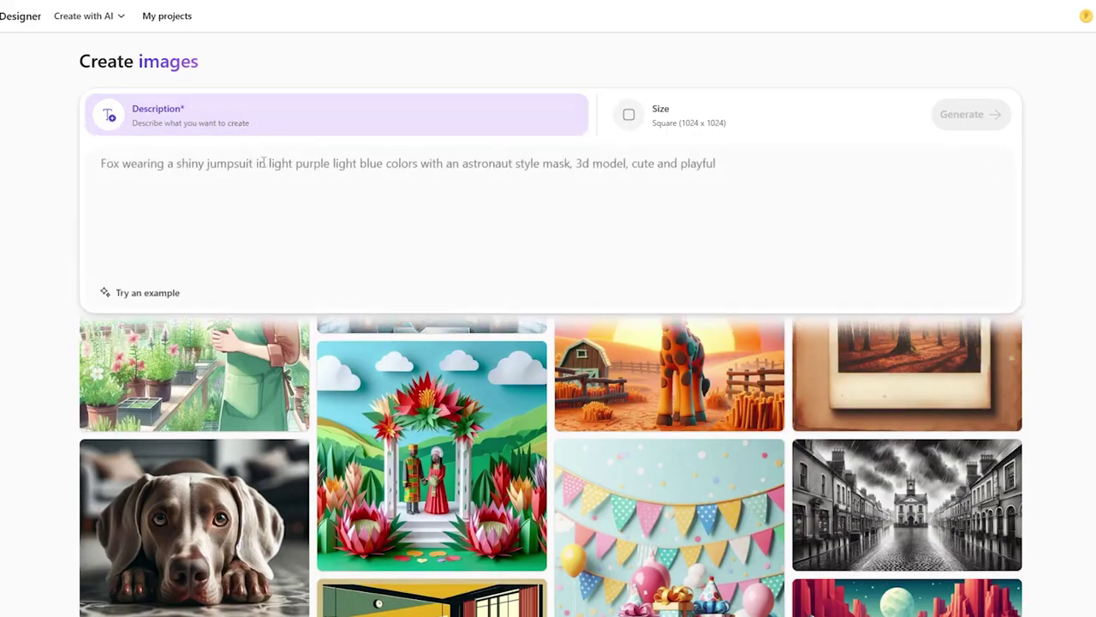
click(635, 116)
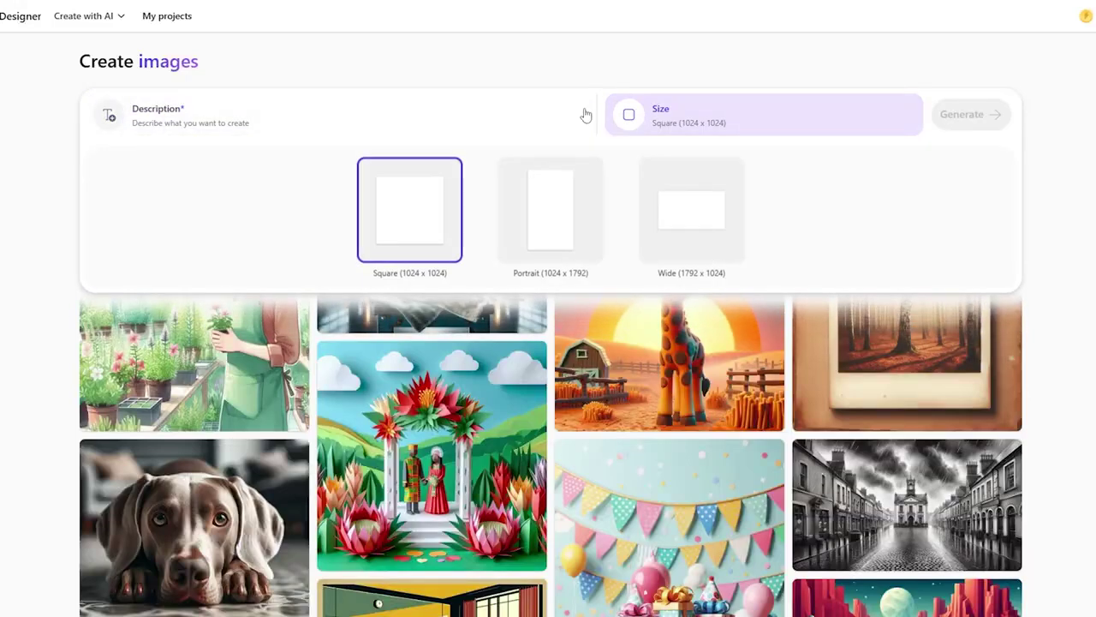
click(581, 221)
click(443, 212)
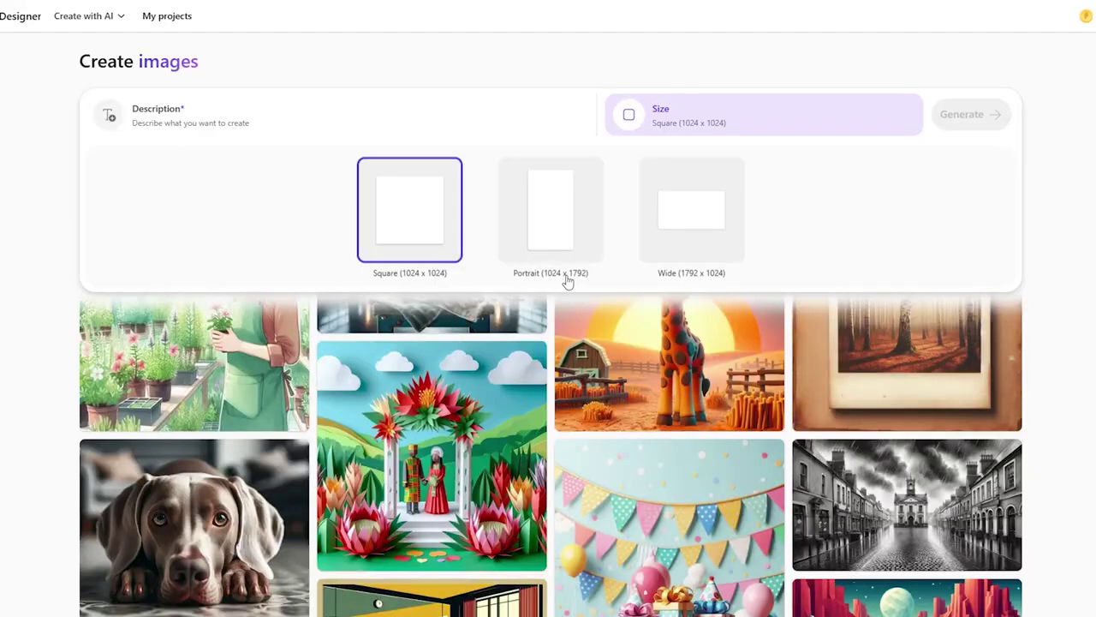
click(244, 167)
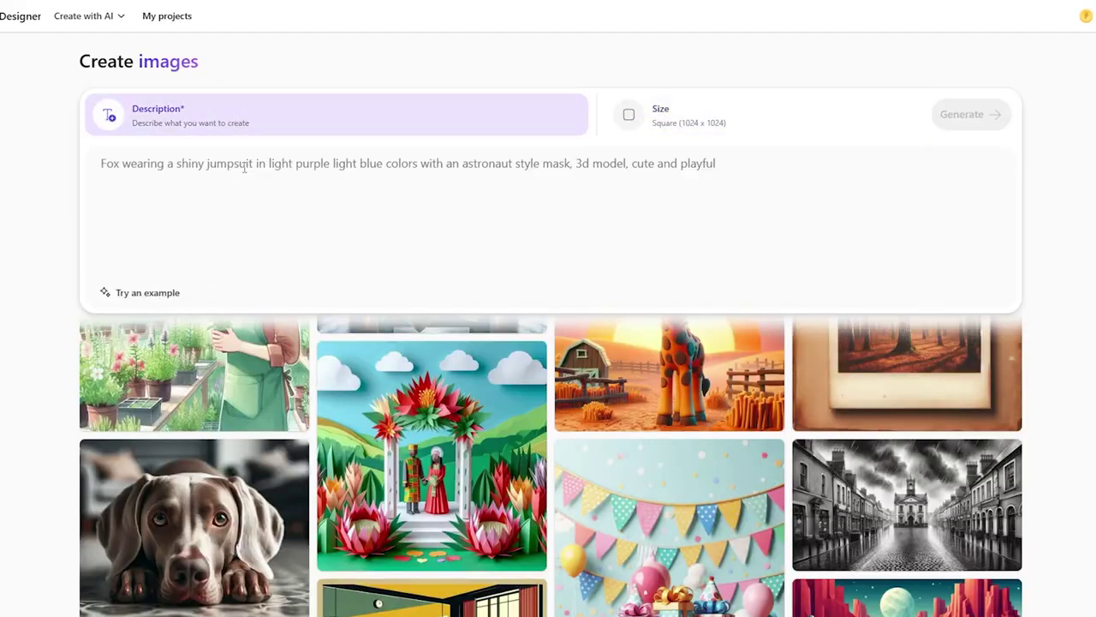
text(A man with batman suit carrying 5 cats)
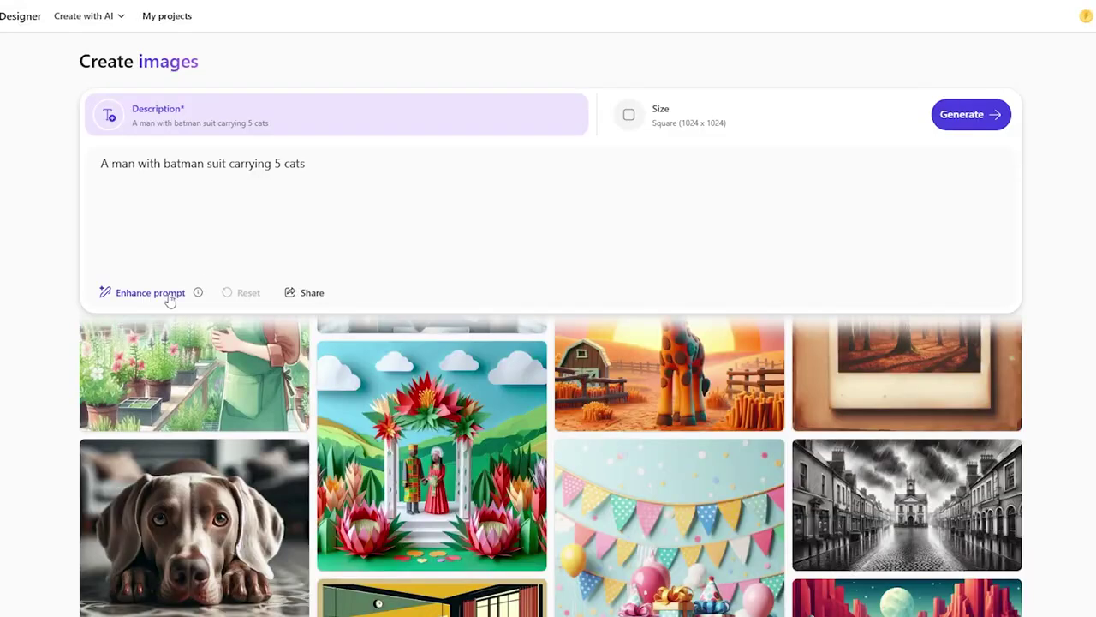
Generate four images from the batman-with-cats description.
click(974, 113)
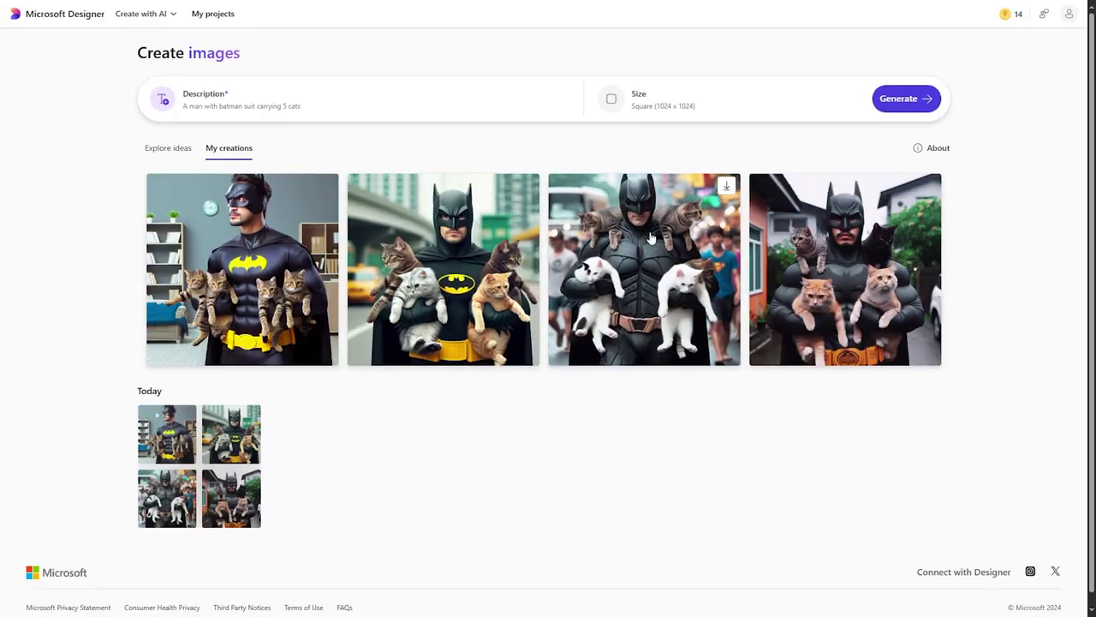
Open the third image, erase the cat on Batman's right shoulder, and auto-enhance it.
click(651, 238)
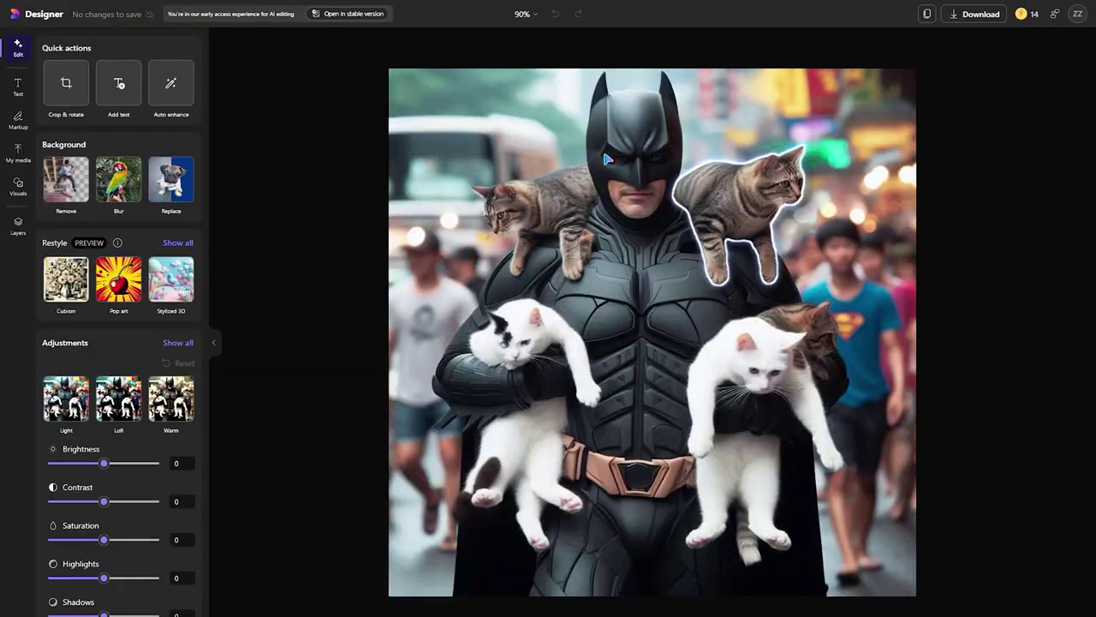
click(736, 200)
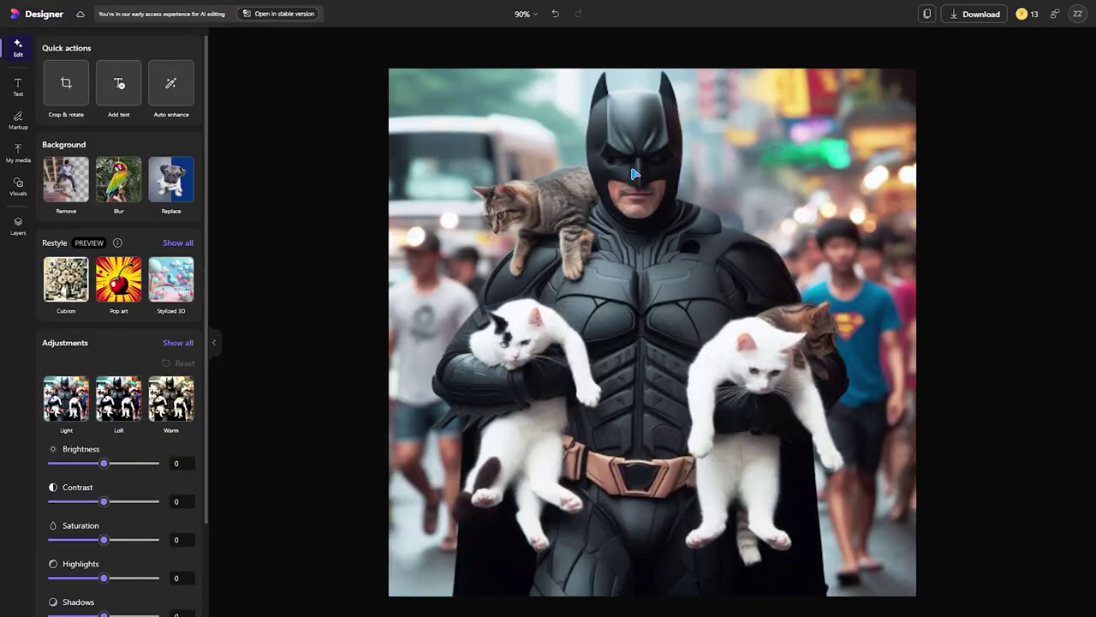
click(170, 88)
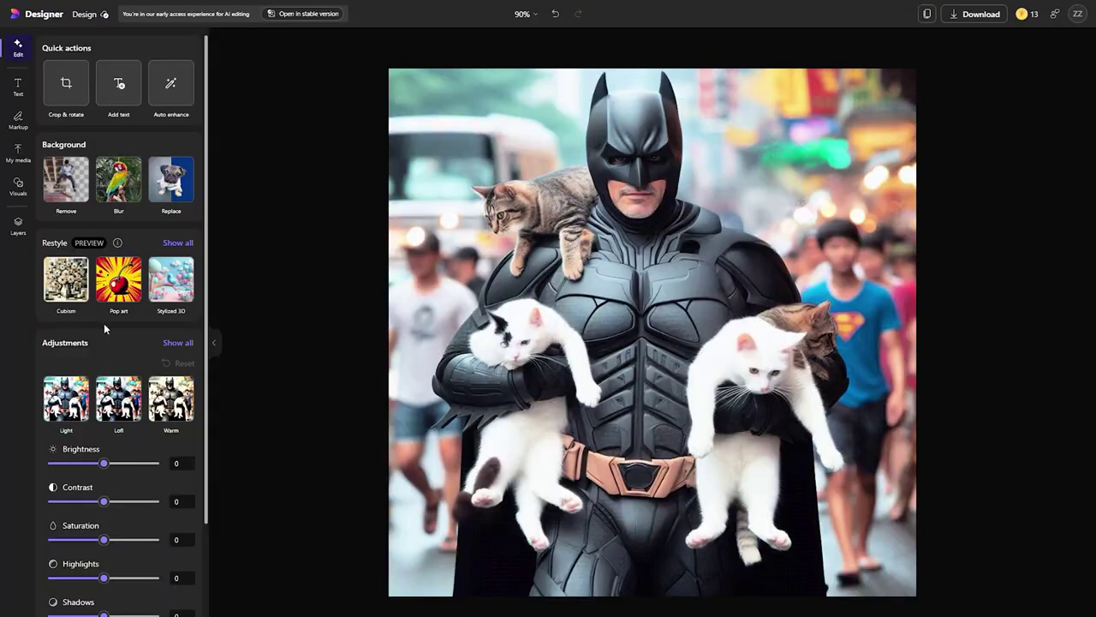
Add a stacked SALE text style at the upper right and change its lines to BAT and CAT.
click(18, 86)
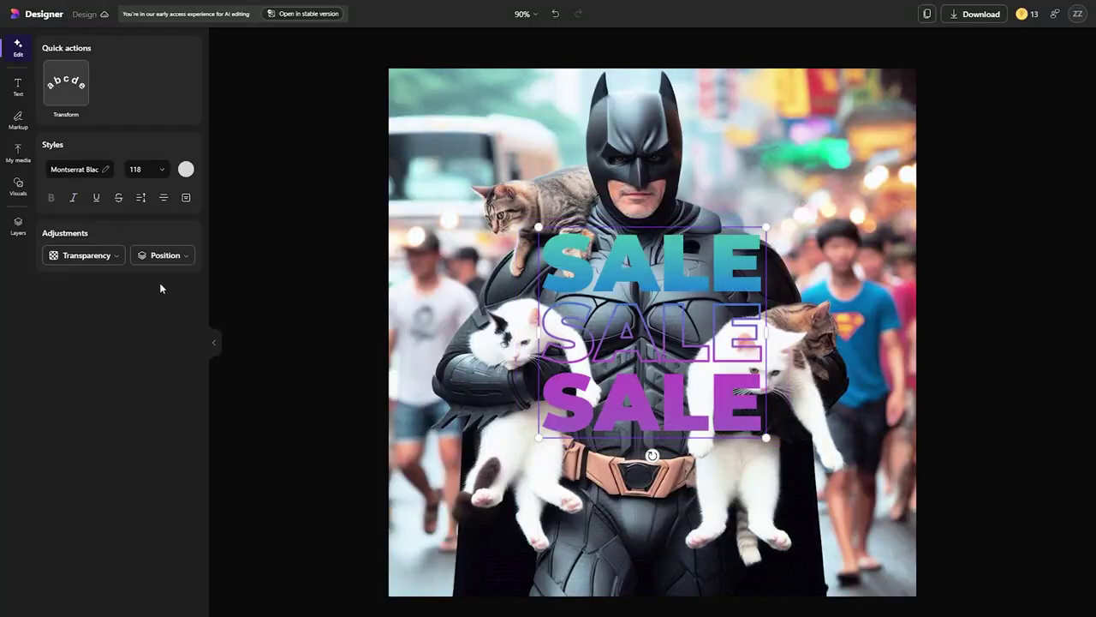
drag(679, 271, 822, 134)
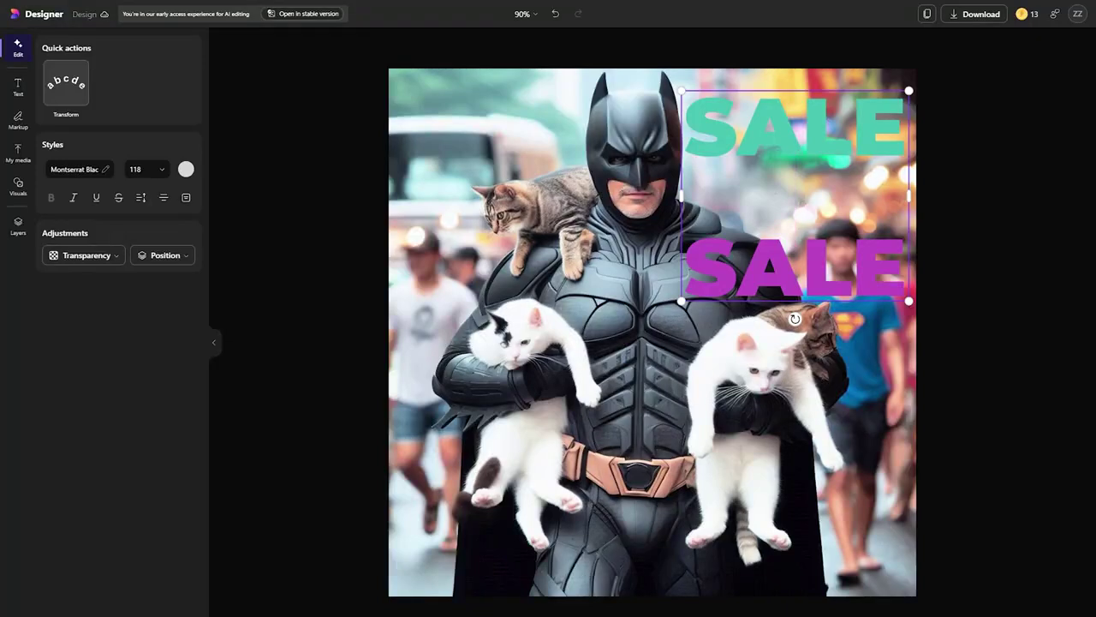
text(Ba)
key(BackSpace)
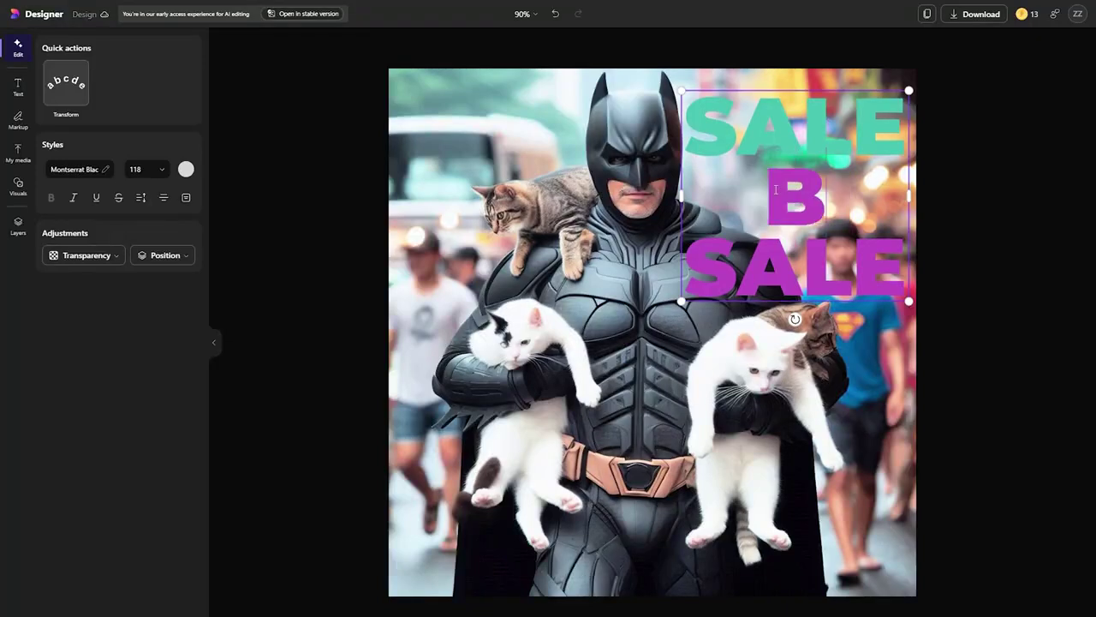
text(AT)
double_click(801, 255)
text(CAT)
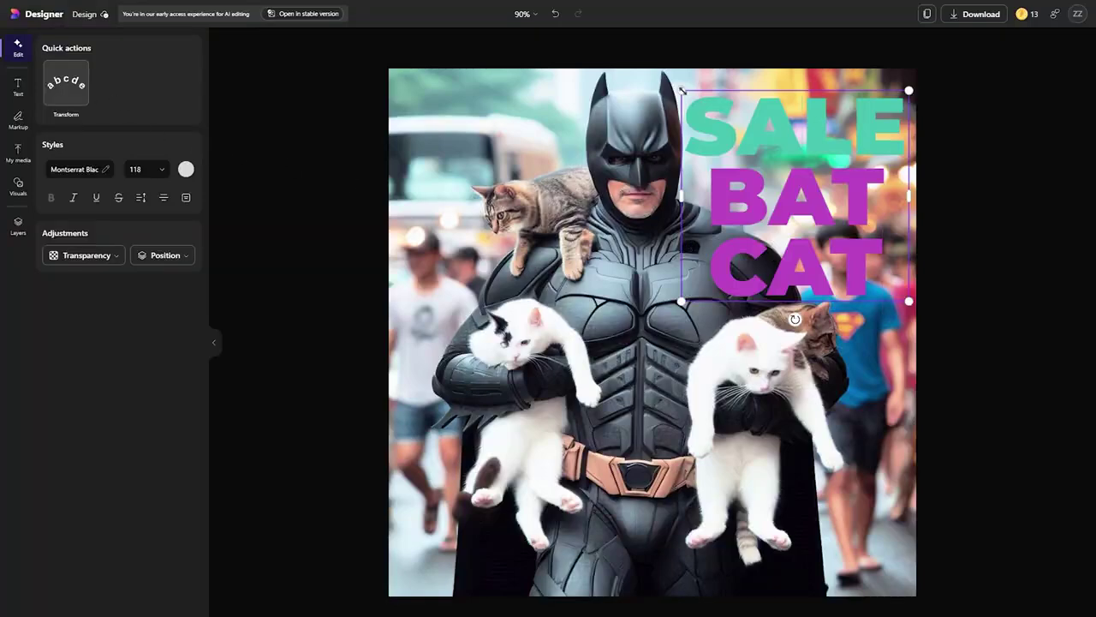
mouse_move(700, 89)
mouse_down()
mouse_move(452, 145)
mouse_move(650, 128)
mouse_move(709, 95)
mouse_up()
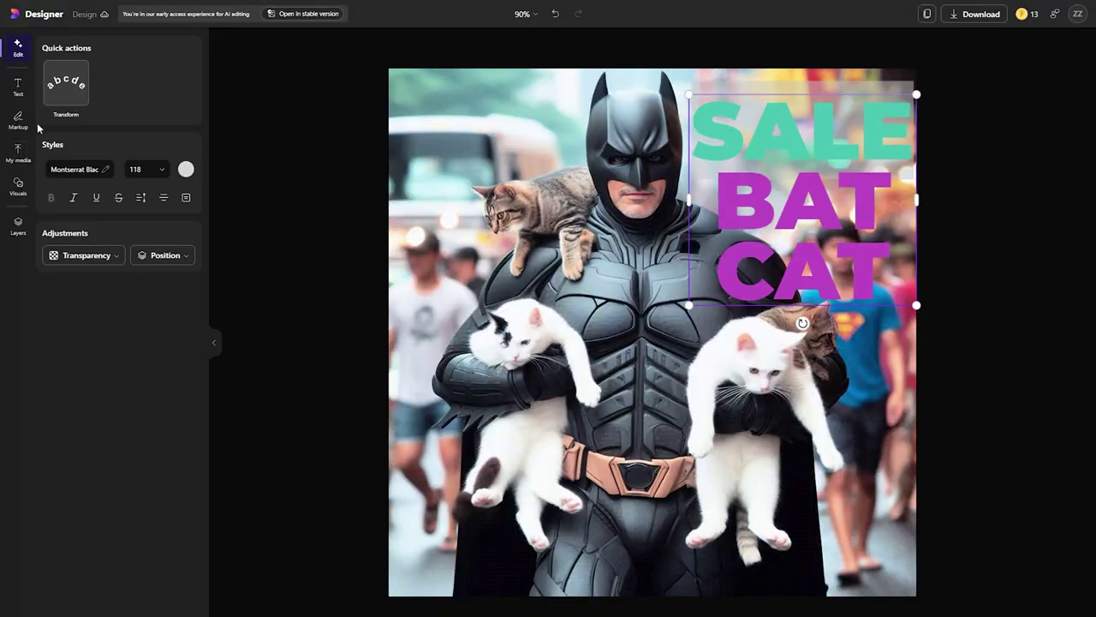
Change the text font to Baguet Script.
click(86, 170)
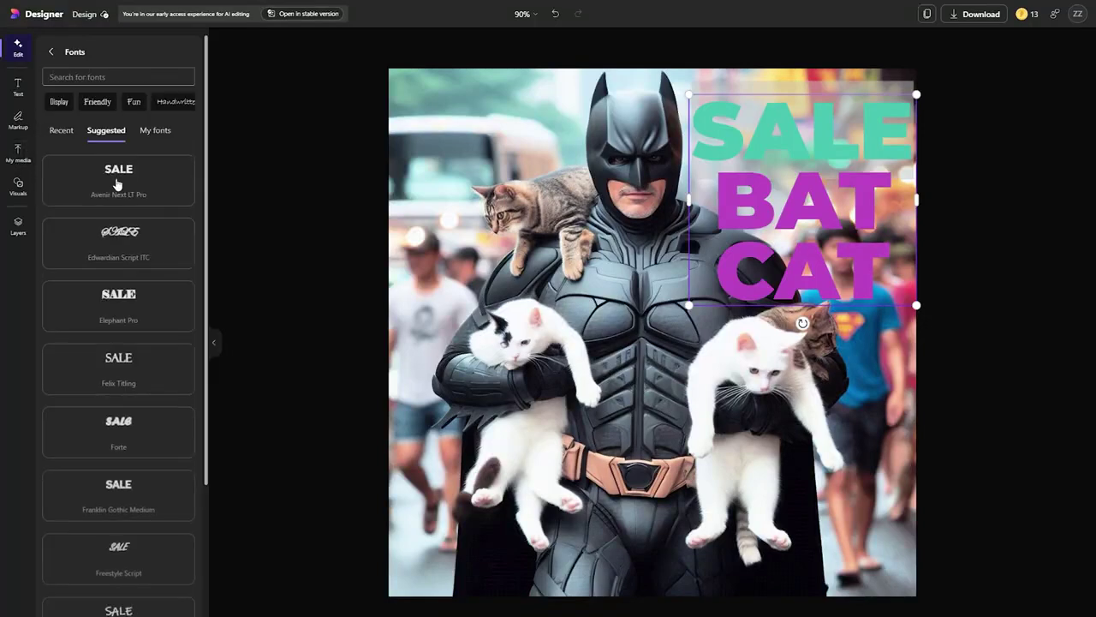
click(137, 249)
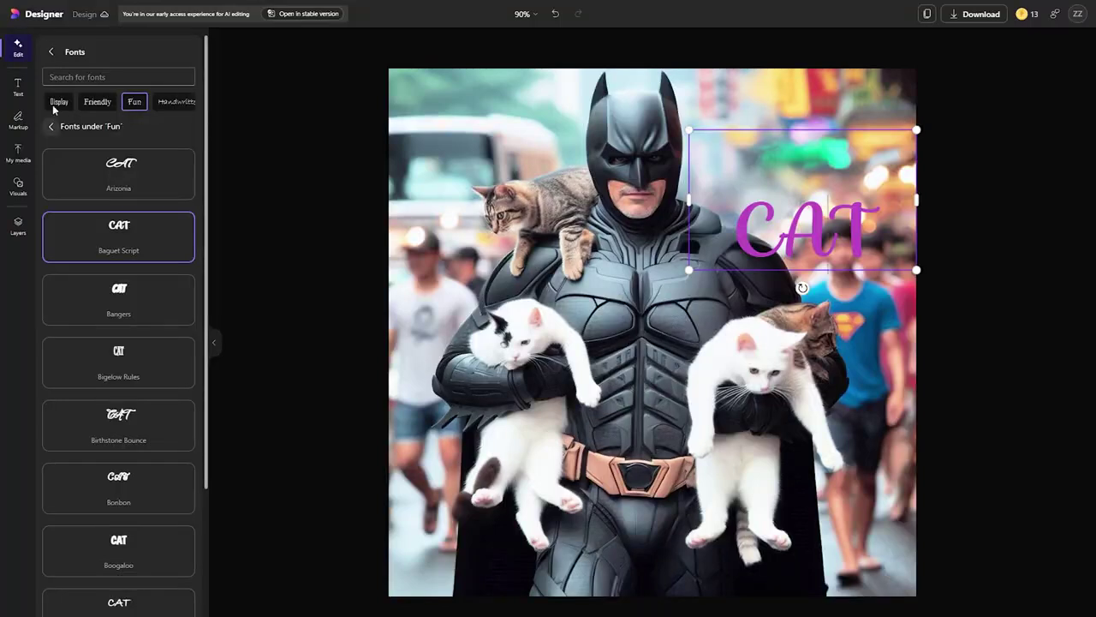
click(51, 57)
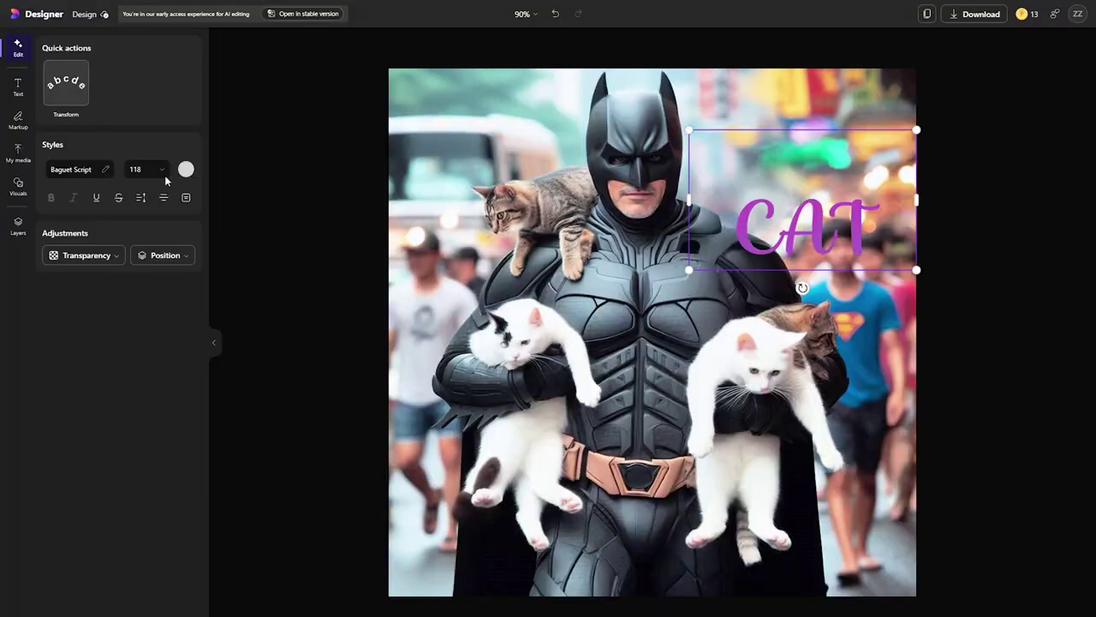
Adjust the CAT text's transparency and move it over Batman's head.
click(110, 256)
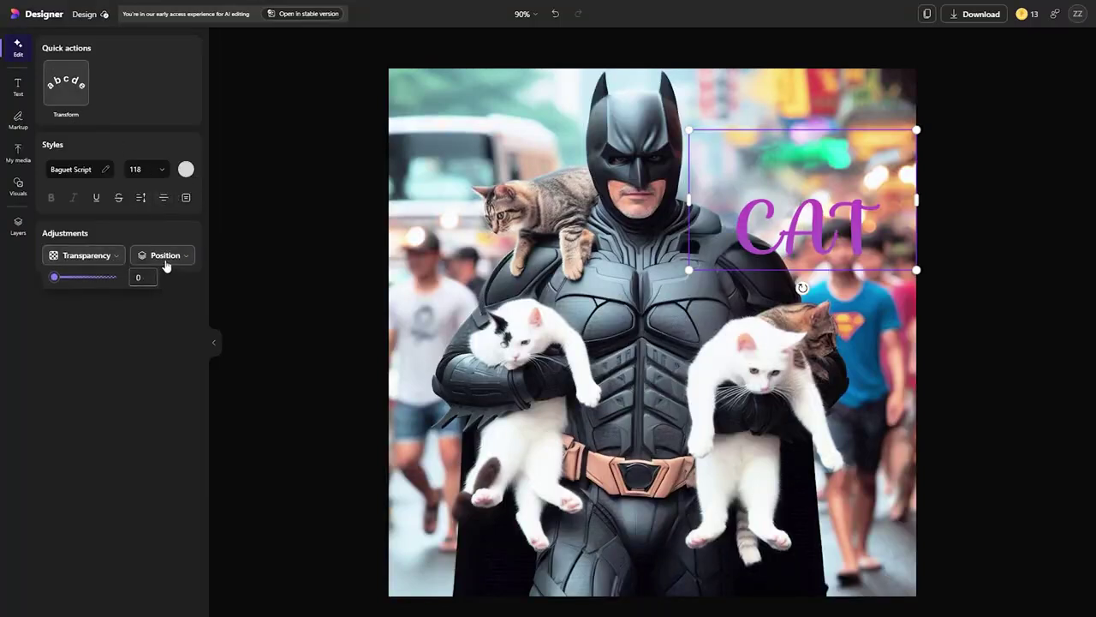
click(165, 259)
click(103, 256)
drag(56, 277, 93, 284)
drag(808, 205, 634, 94)
Browse the Visuals graphics library, then show the My media upload panel.
click(115, 255)
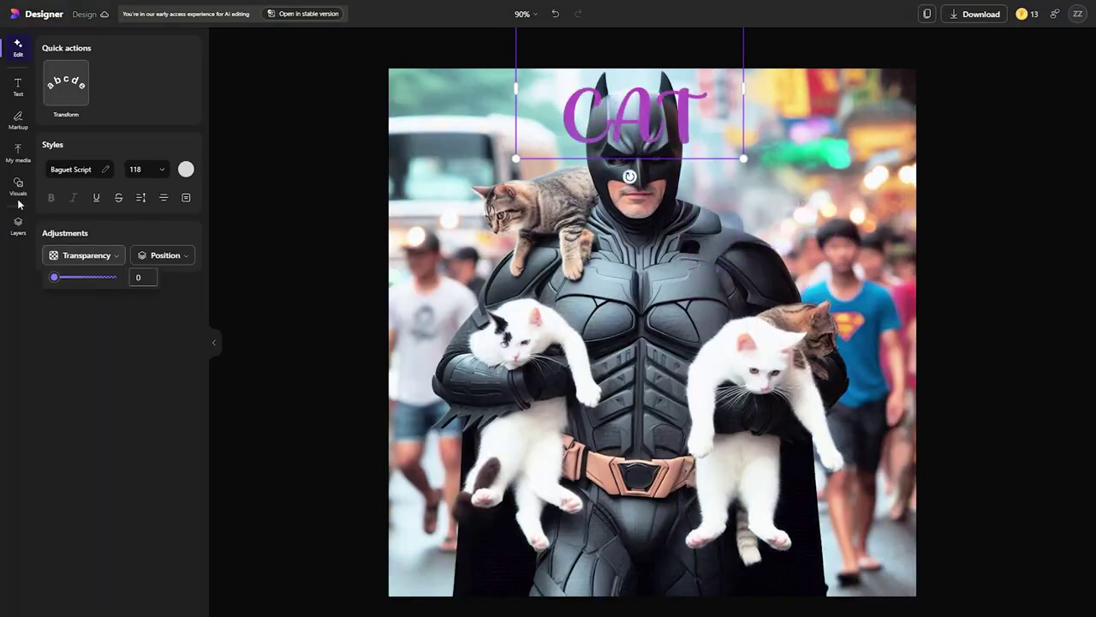
click(17, 186)
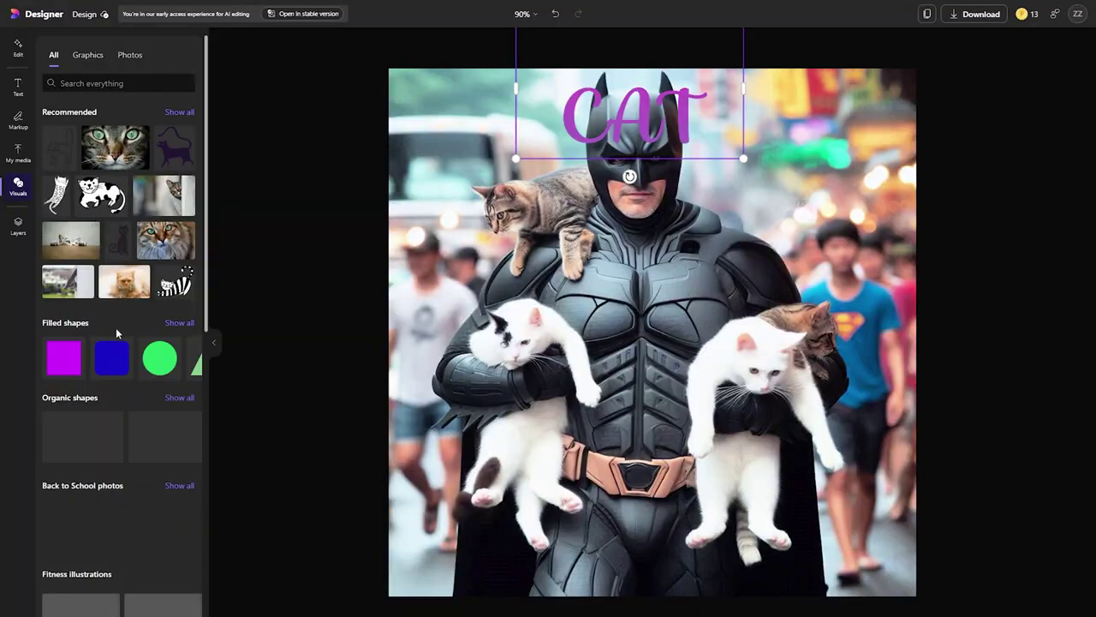
scroll(115, 327, down, 1)
click(18, 153)
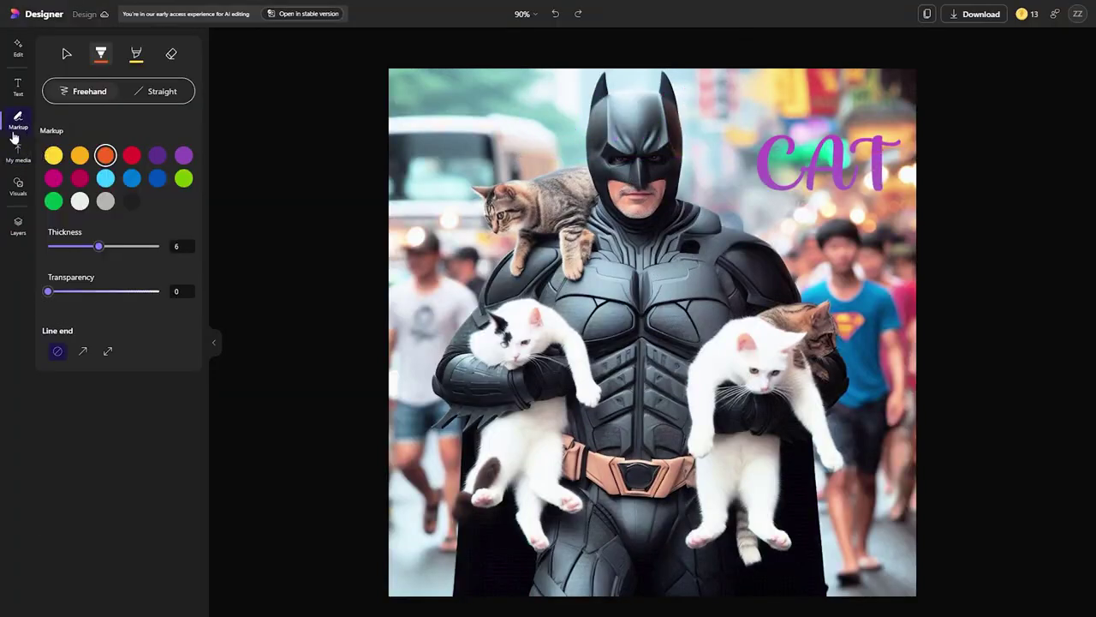
Draw red freehand markup strokes, including a Z and a size 10 thick stroke.
click(131, 155)
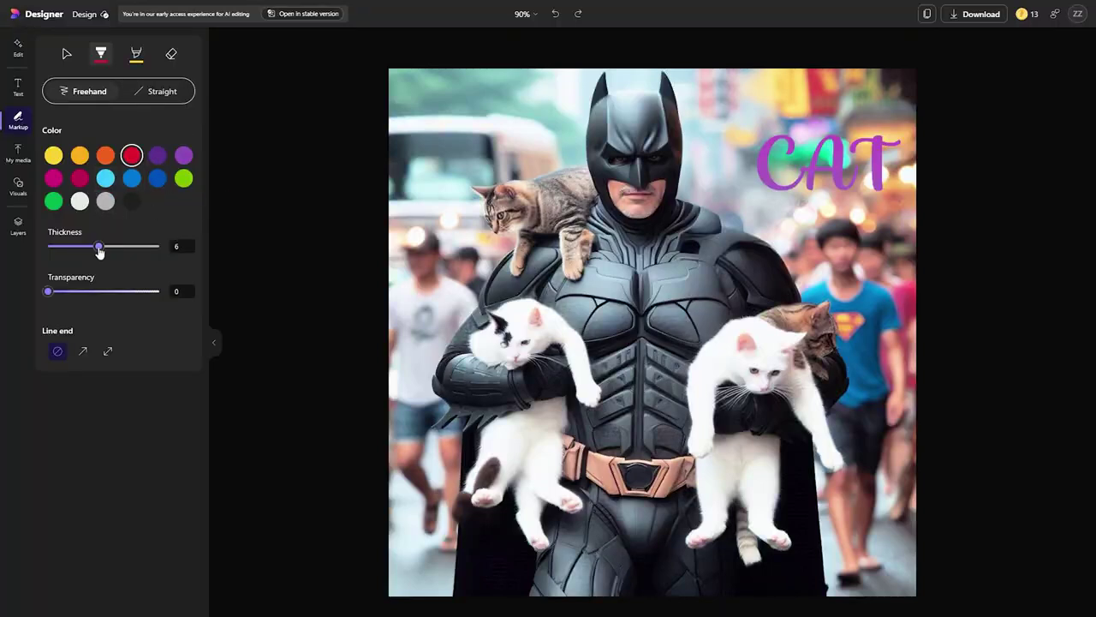
mouse_move(422, 152)
mouse_down()
mouse_move(449, 126)
mouse_move(507, 111)
mouse_up()
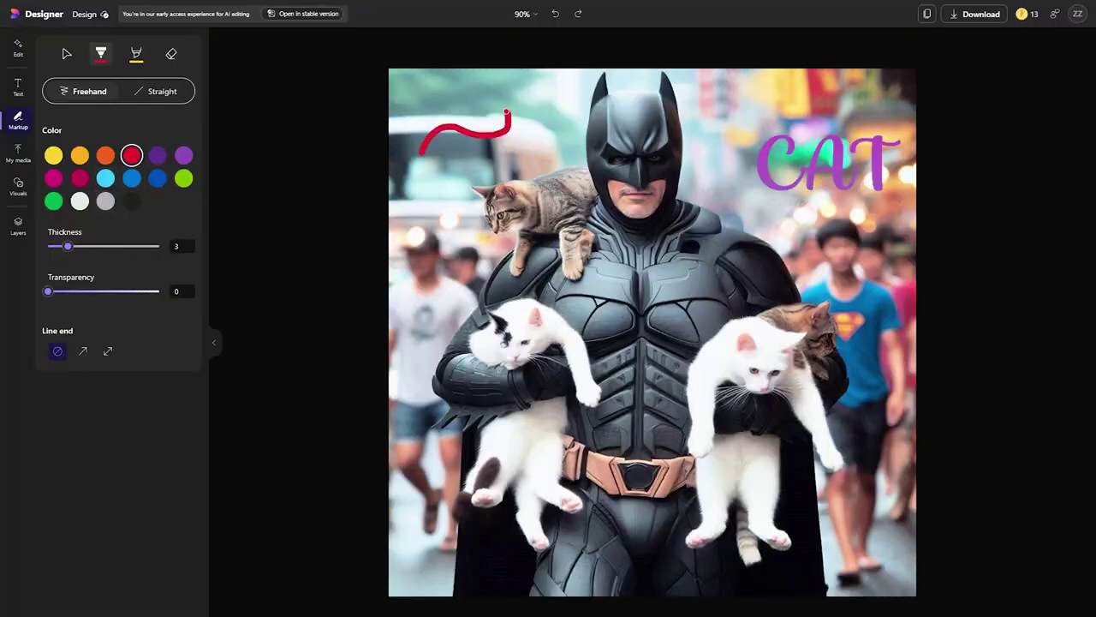
drag(415, 248, 467, 291)
drag(68, 246, 139, 245)
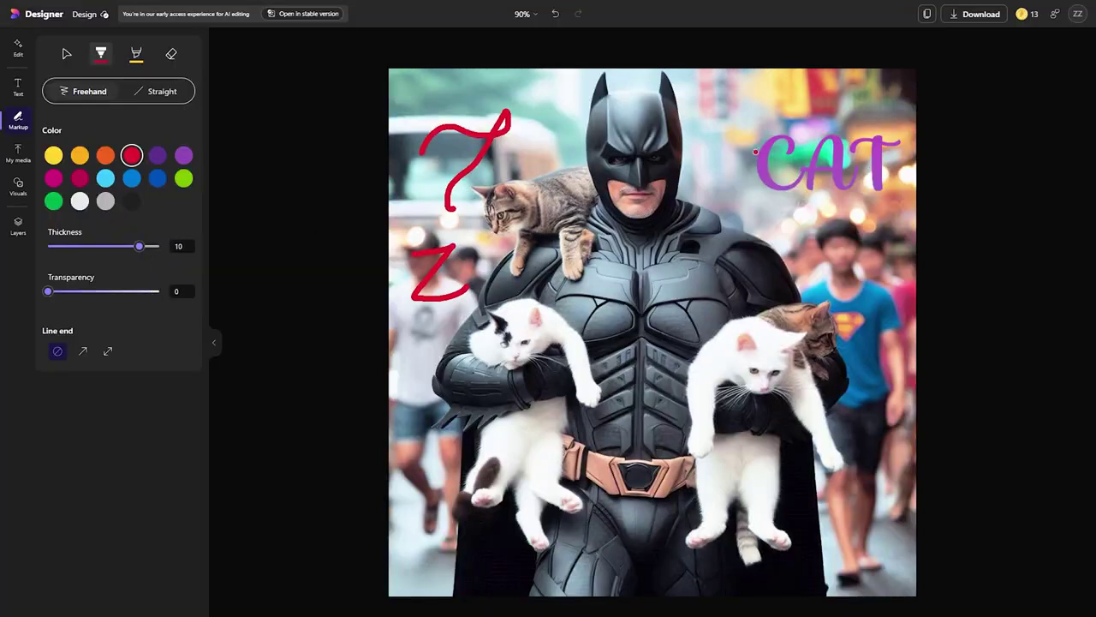
drag(734, 118, 731, 195)
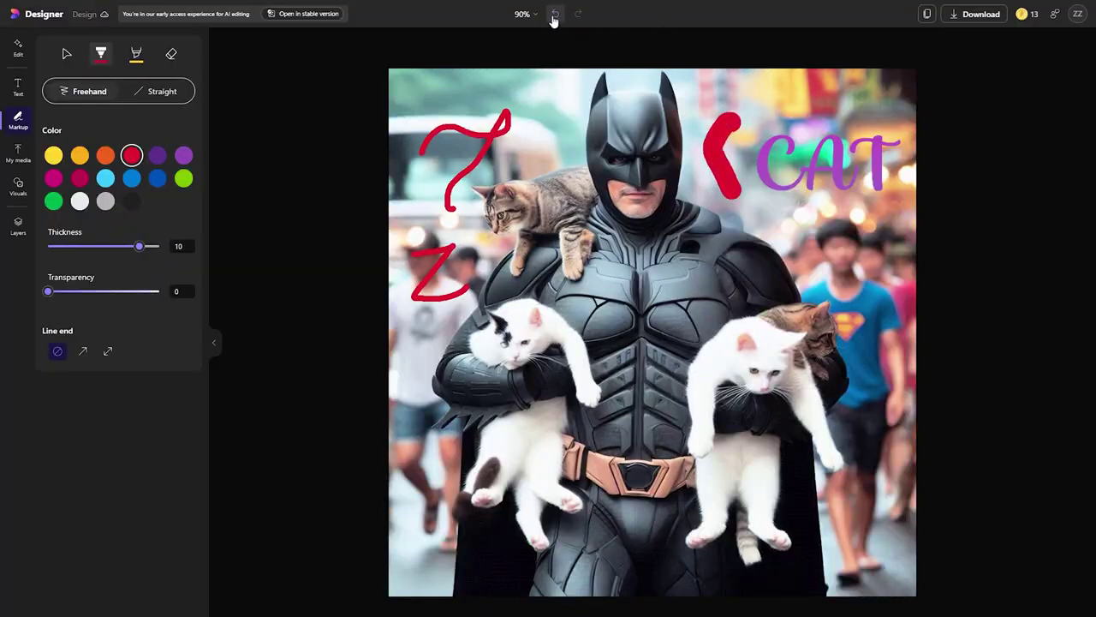
Undo the markup strokes until the SALE / BAT / CAT text returns.
click(554, 19)
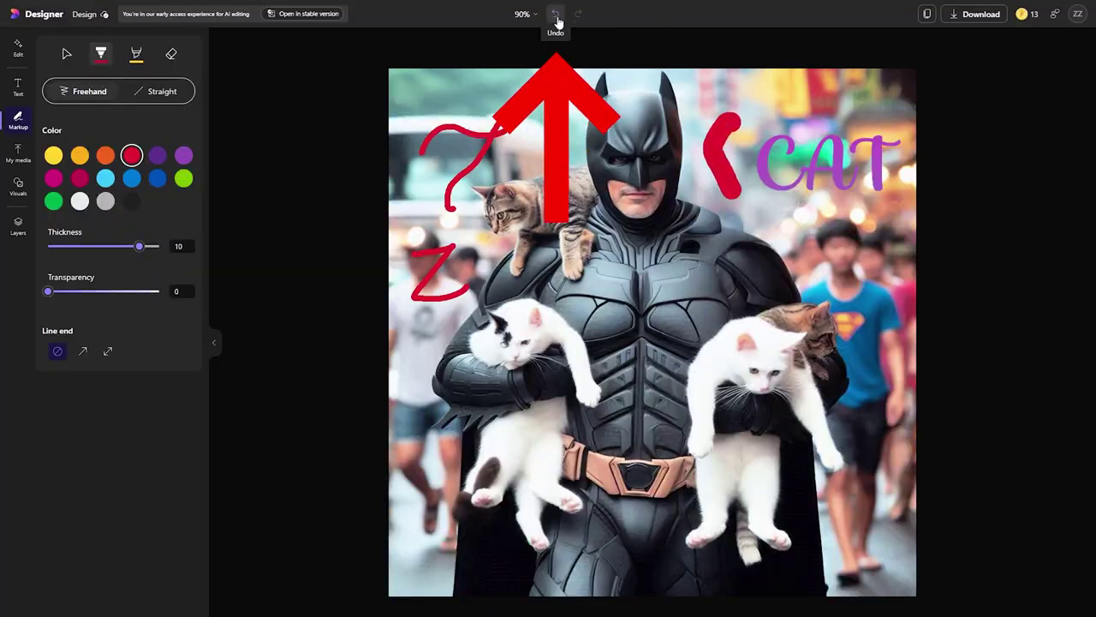
click(556, 17)
click(555, 17)
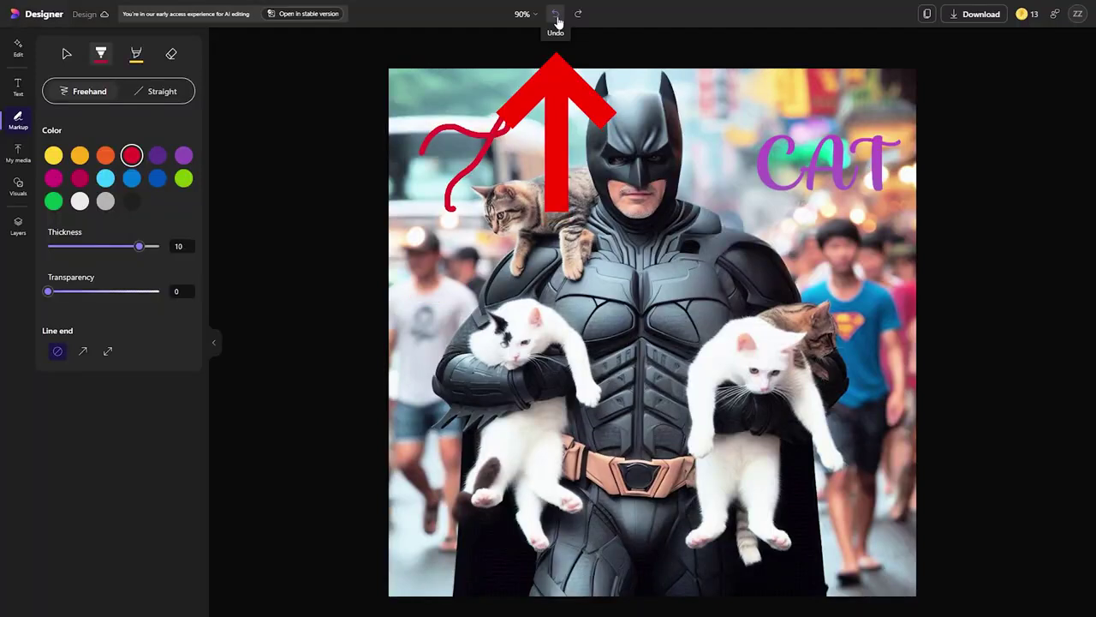
click(556, 19)
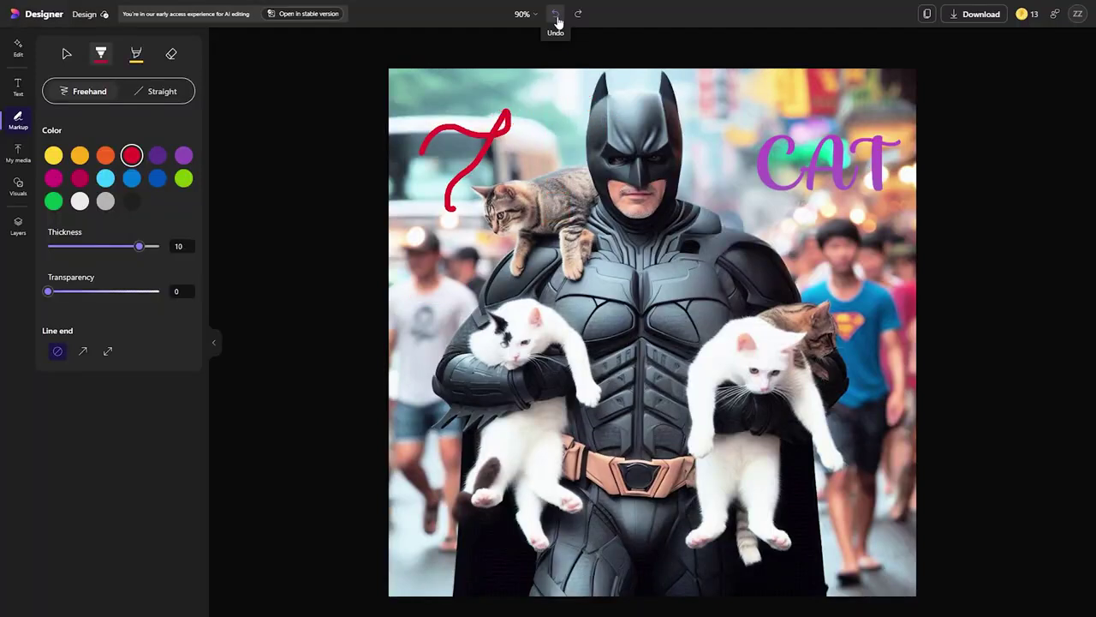
click(556, 17)
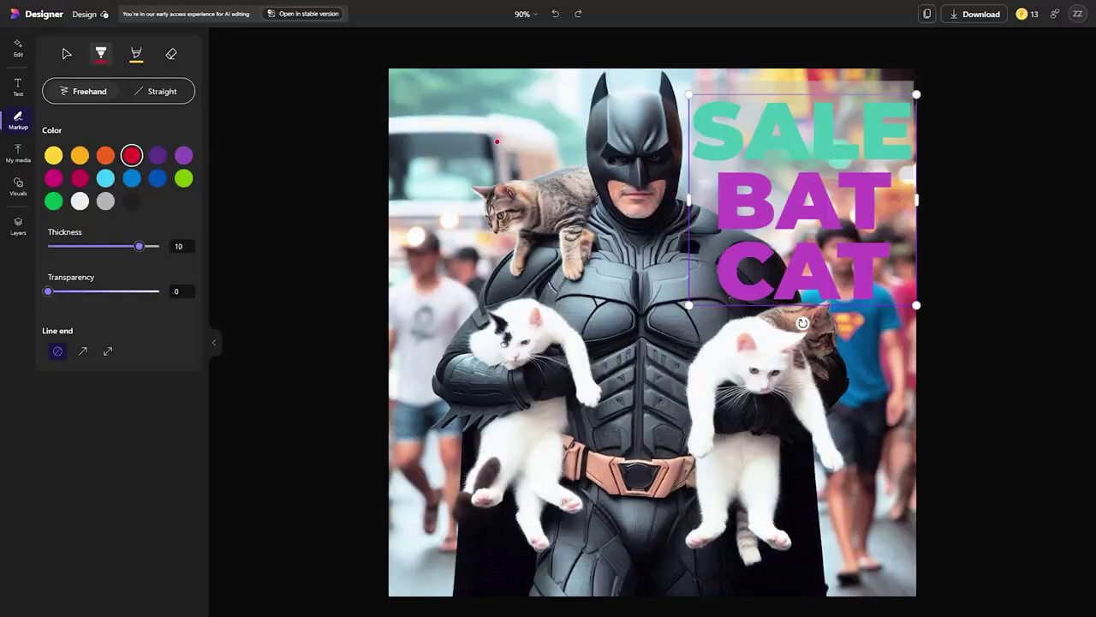
Apply Color pop to the left white cat, then undo it.
click(18, 47)
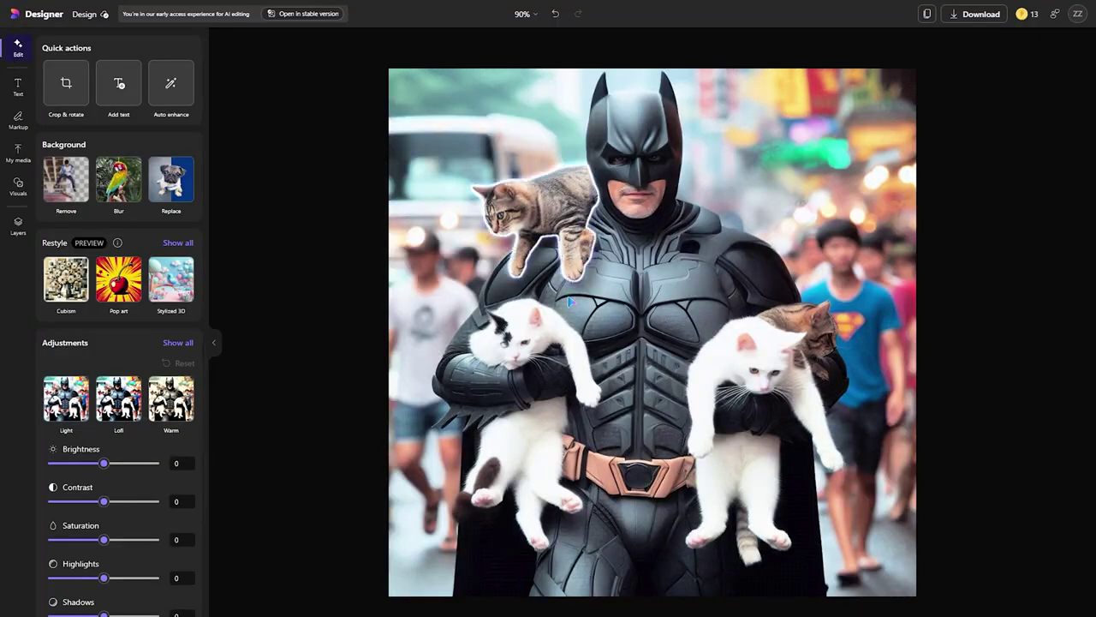
click(522, 344)
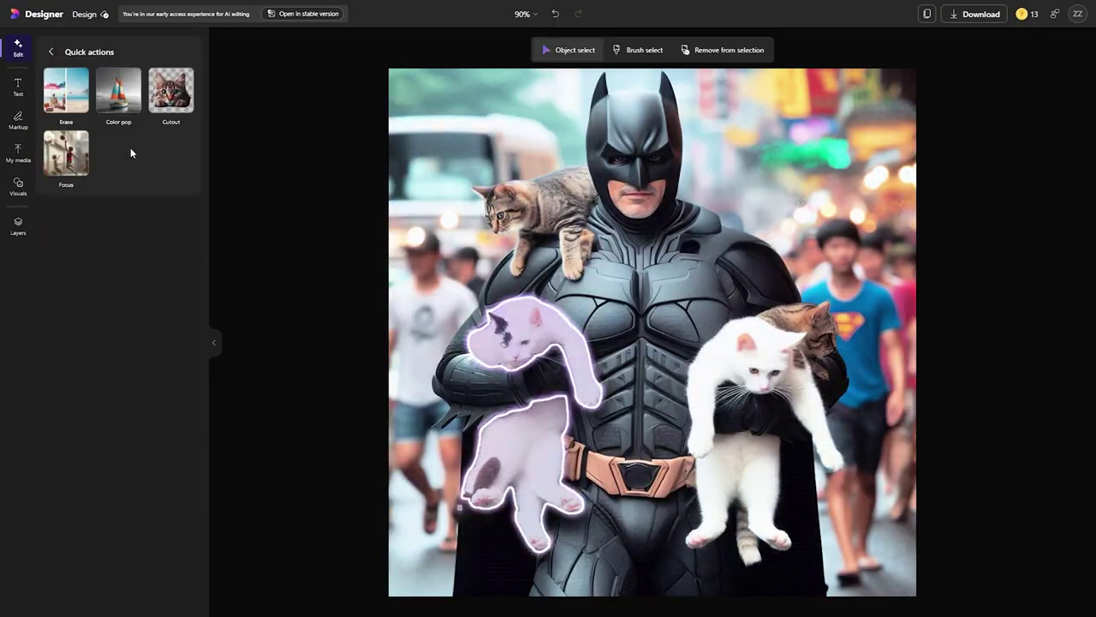
click(118, 96)
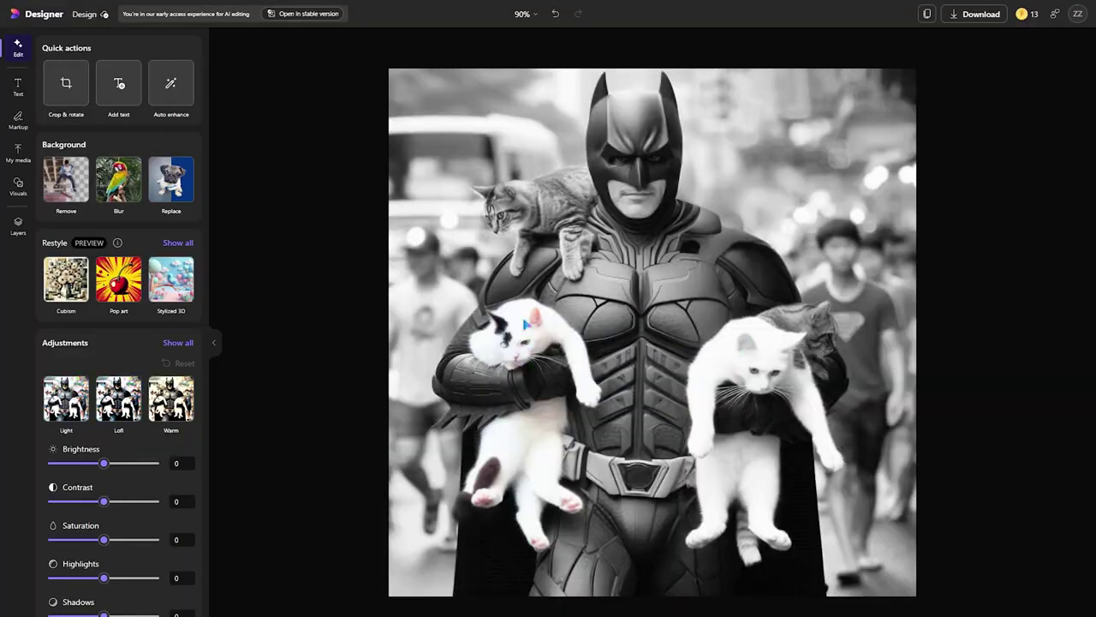
click(555, 13)
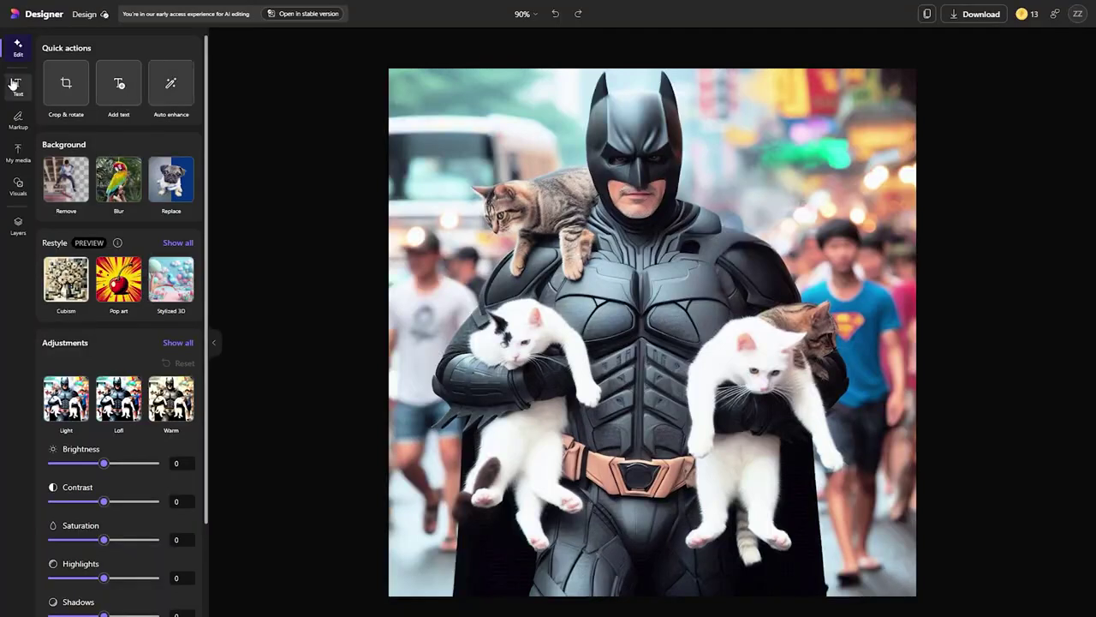
Apply a Focus blur around the left white cat, then undo it.
click(526, 338)
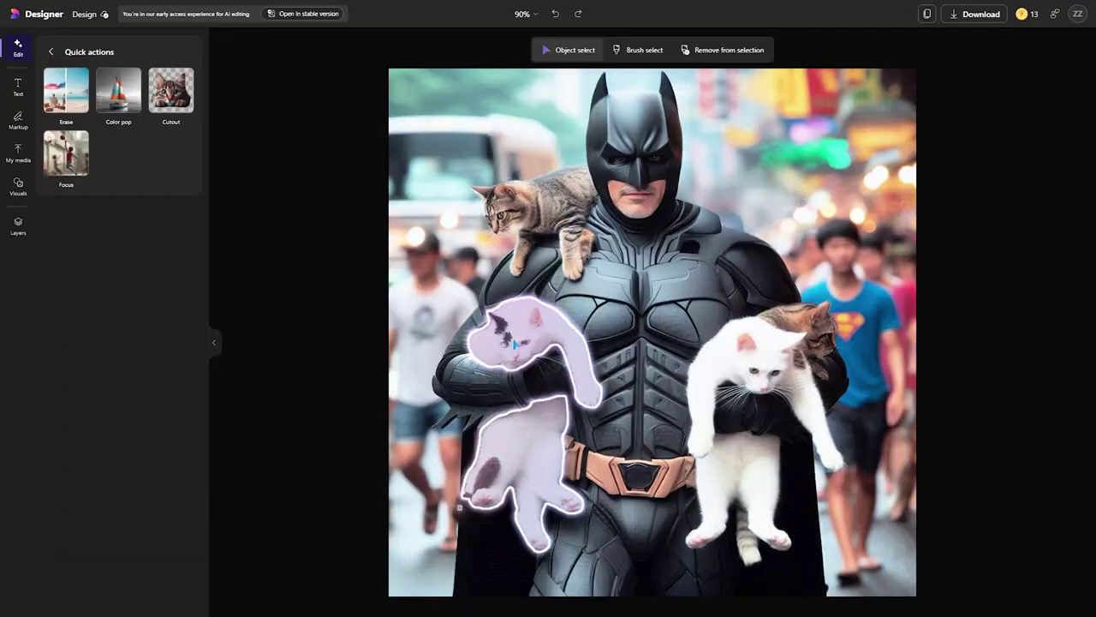
click(55, 169)
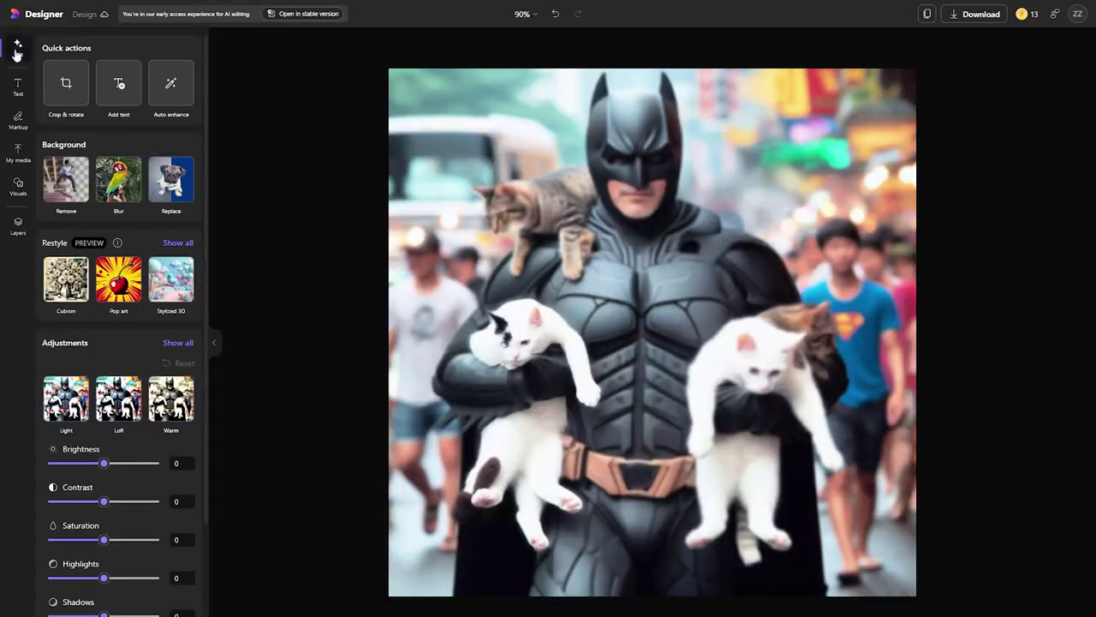
key(ctrl+z)
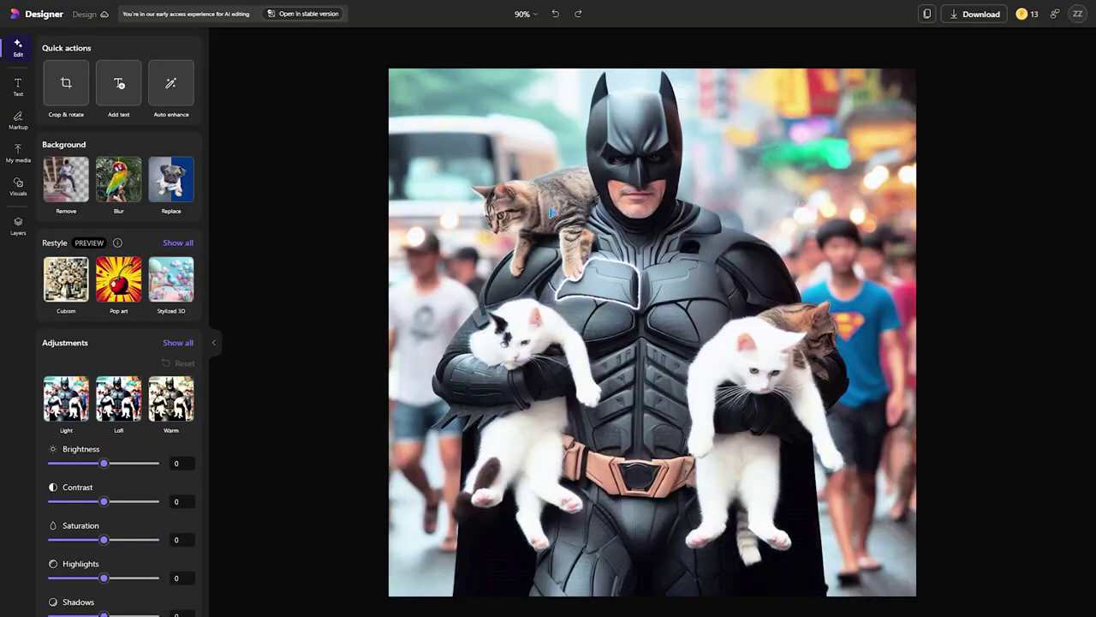
Cut out the shoulder cat, undo it, and view all Restyle options.
click(538, 214)
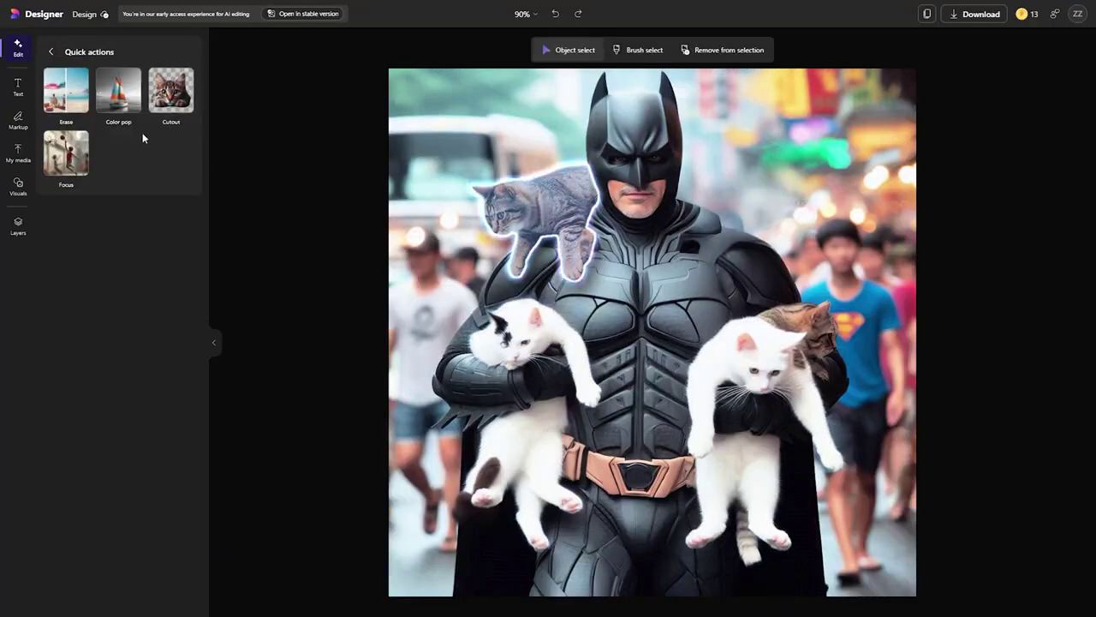
click(173, 110)
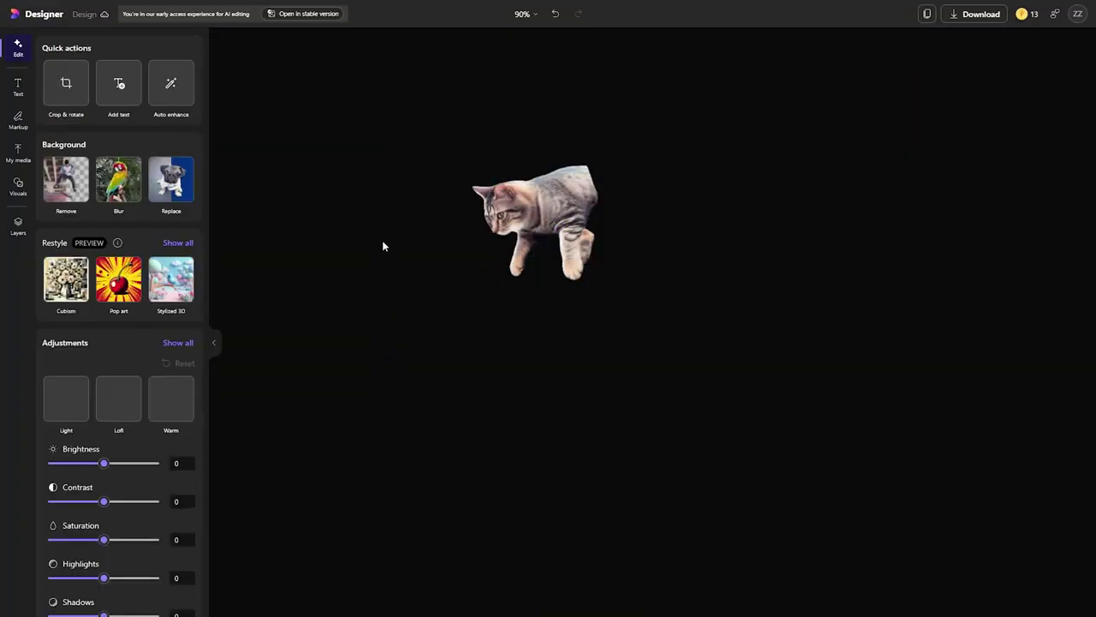
click(555, 14)
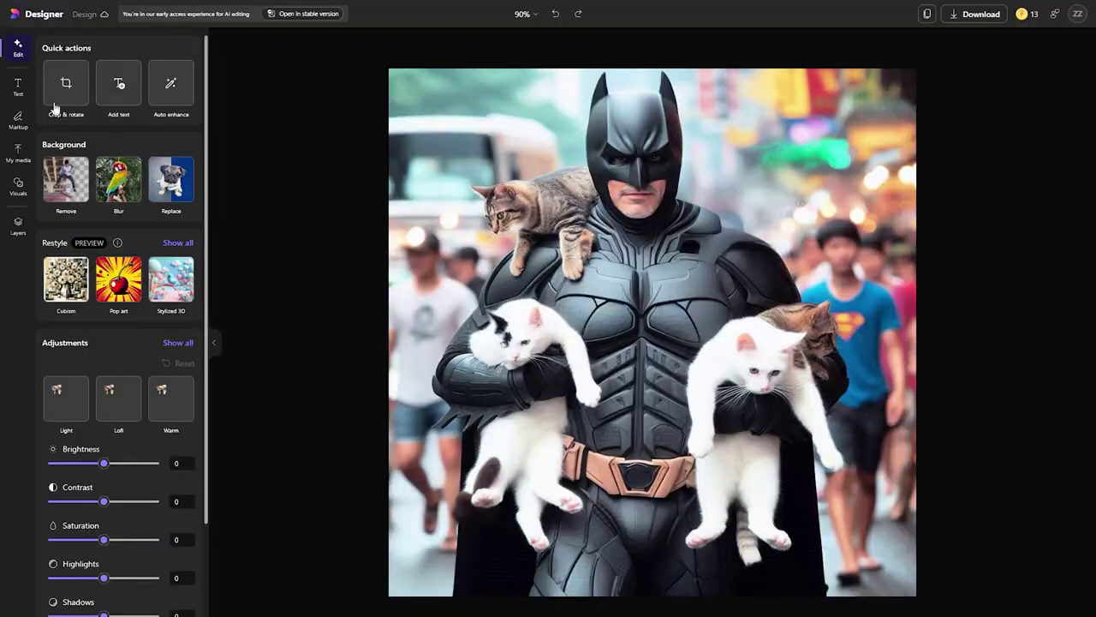
click(66, 279)
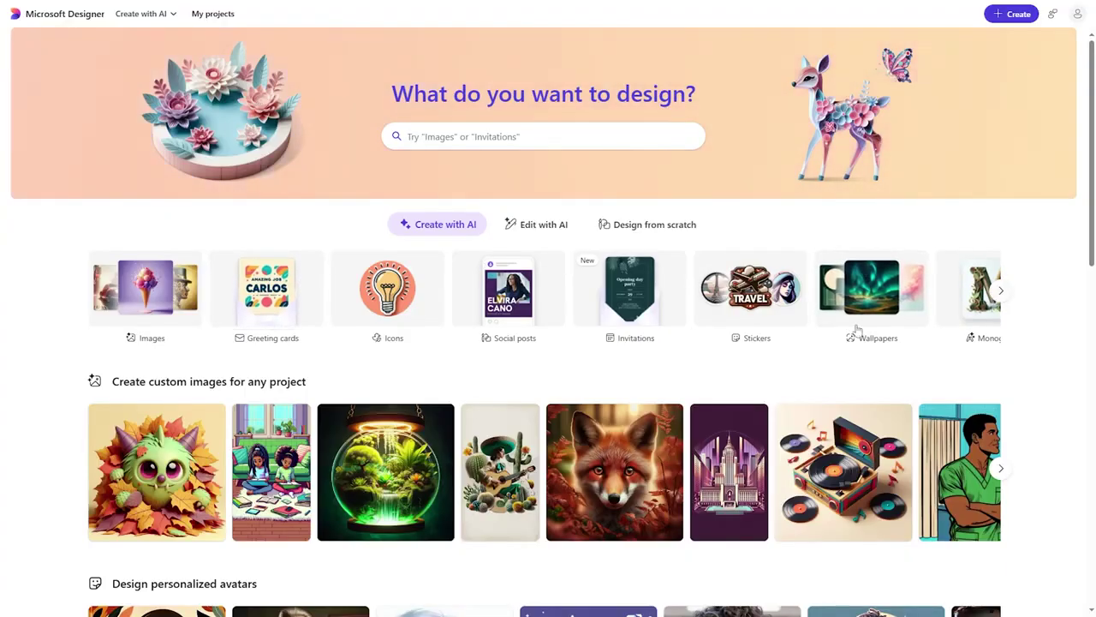
Start a new wallpaper and set its size to Wide (1792 x 1024).
scroll(863, 327, right, 5)
scroll(695, 311, left, 5)
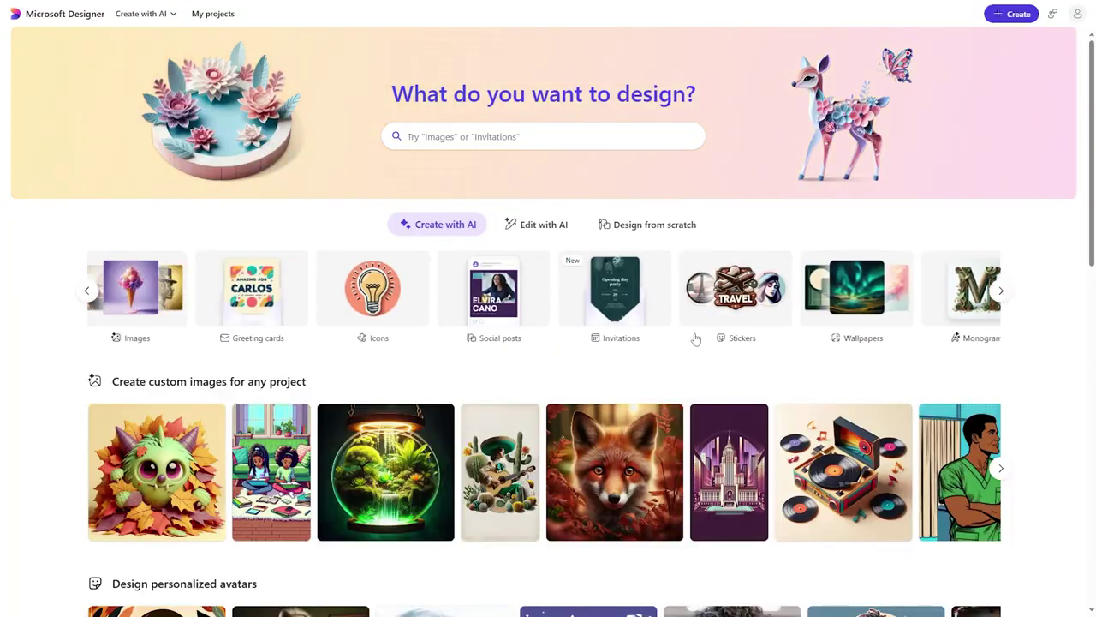
click(887, 312)
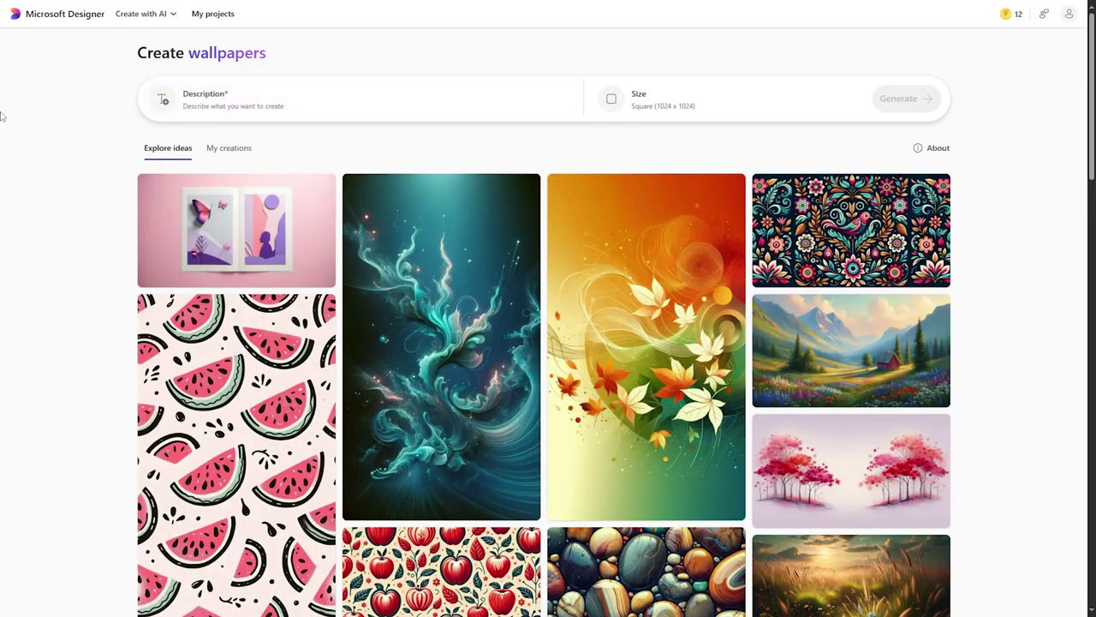
click(280, 111)
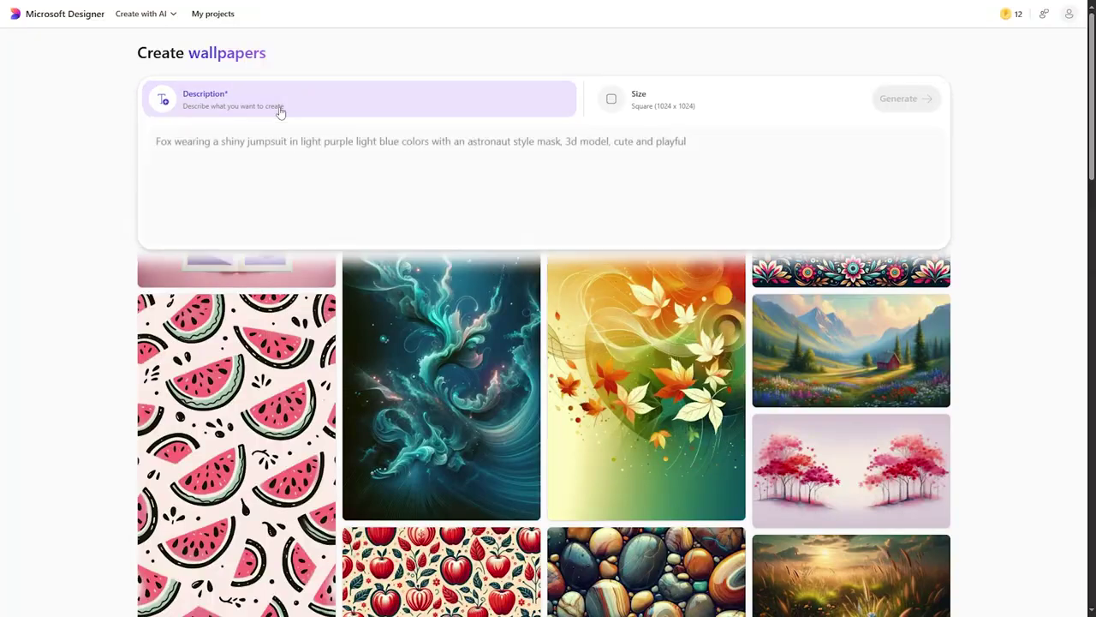
click(641, 110)
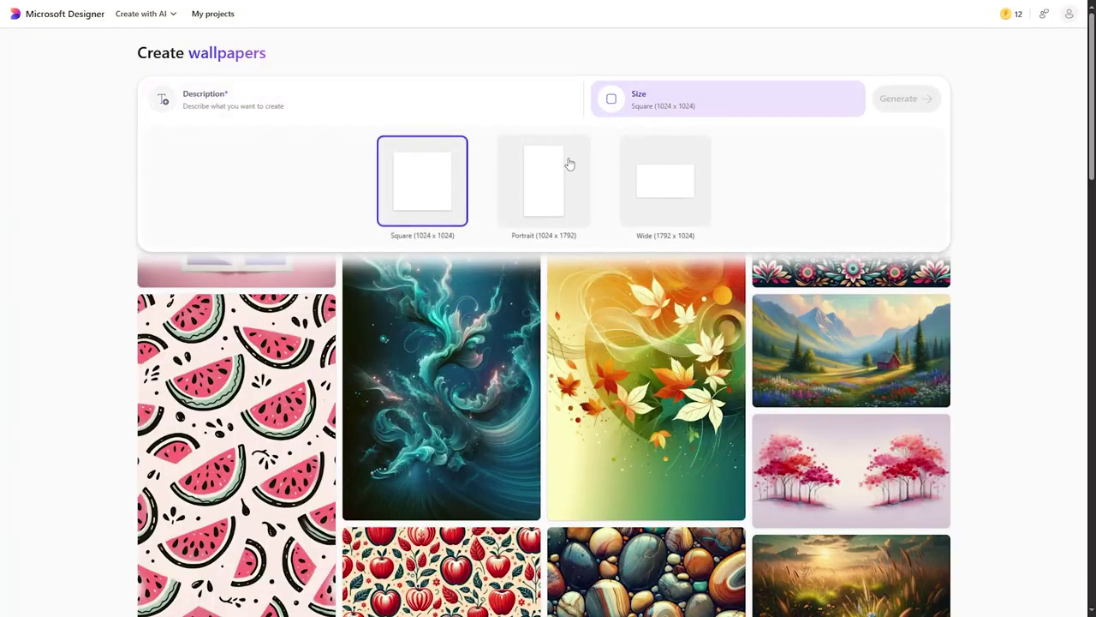
click(666, 179)
Enter the flaming red fox with blue eyes description and generate the wallpapers.
click(203, 110)
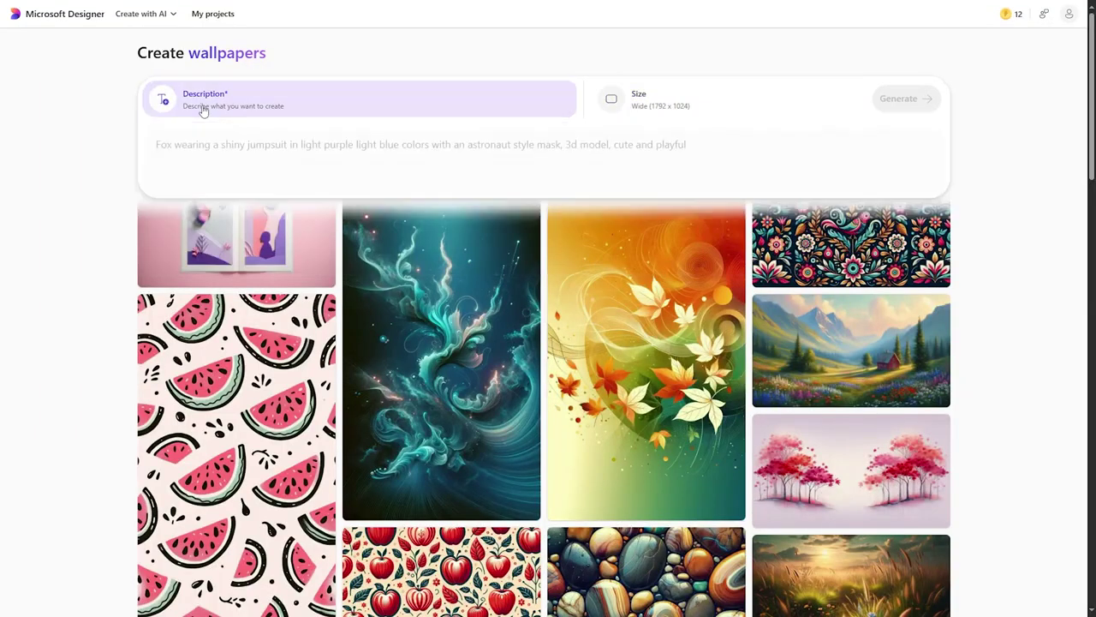
text(A flaming fox with blue)
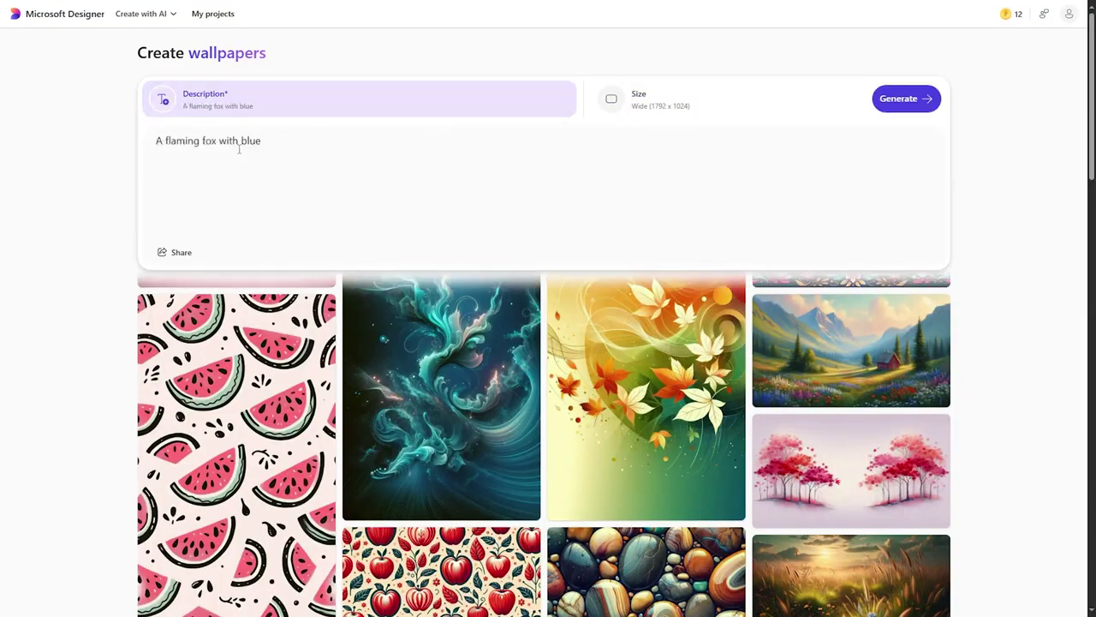
key(ctrl+a)
text(A flaming red fox with blue eyes and white)
key(Return)
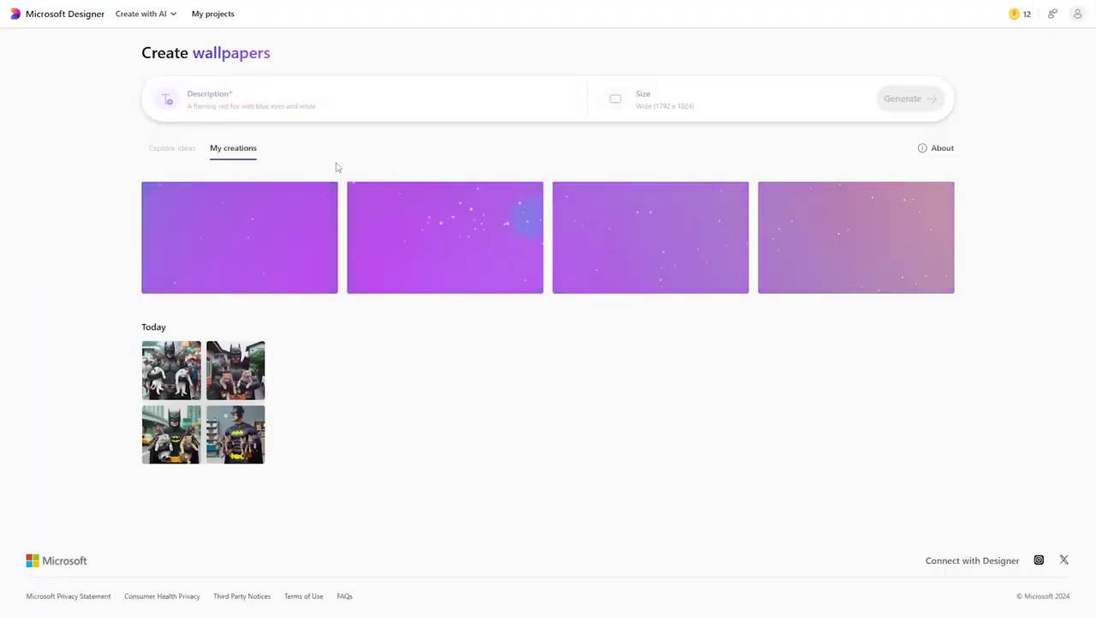
Preview the second of the four finished flaming red fox wallpapers, then close the preview.
mouse_move(257, 386)
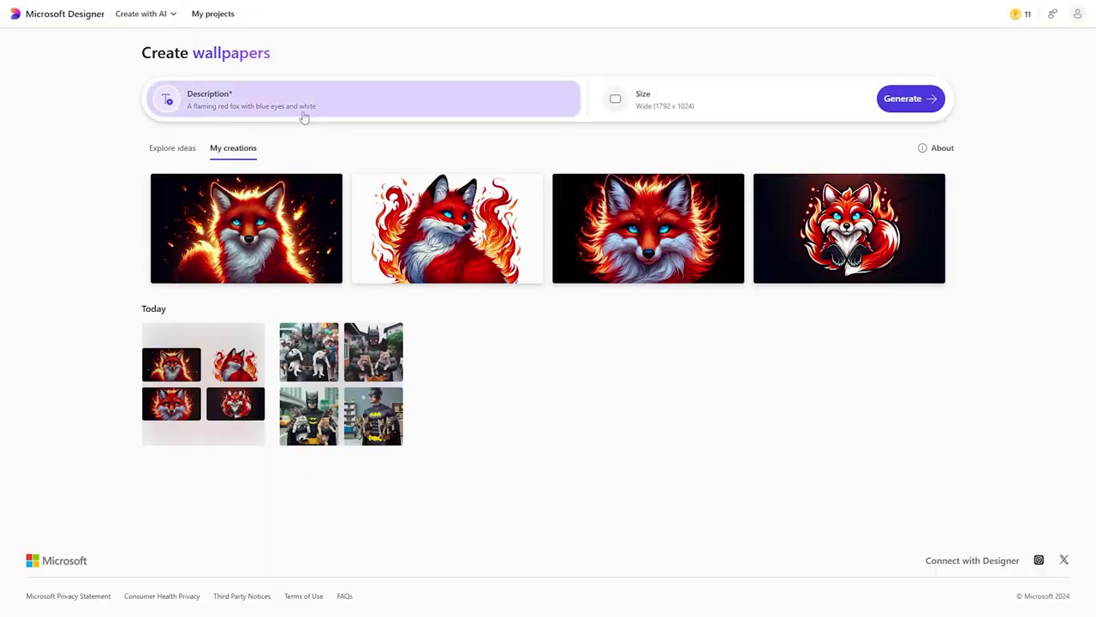
click(504, 248)
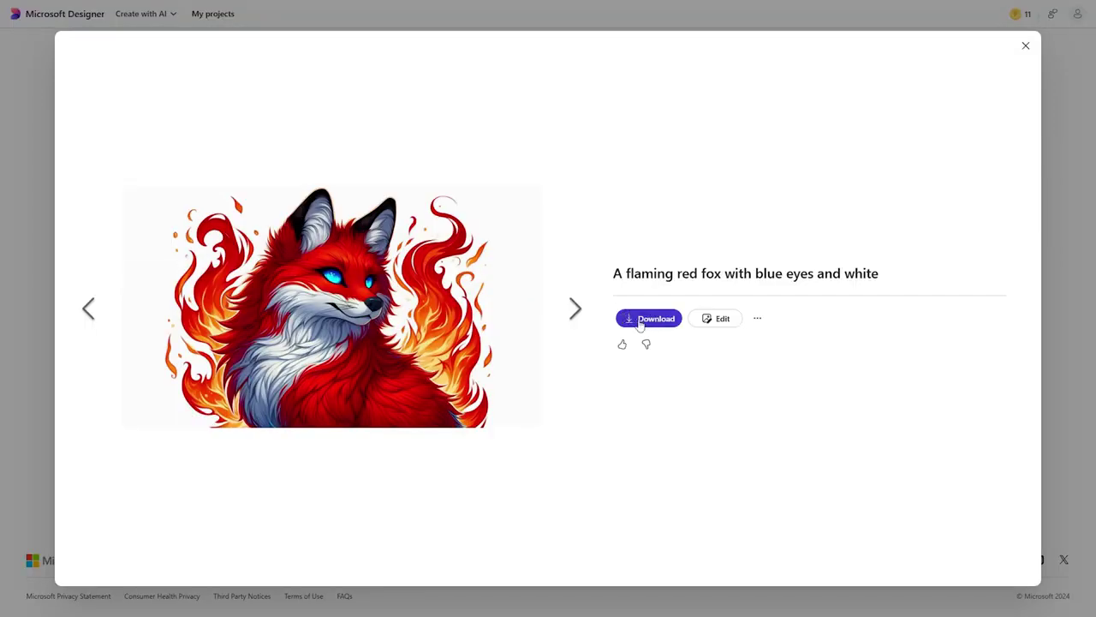
key(Escape)
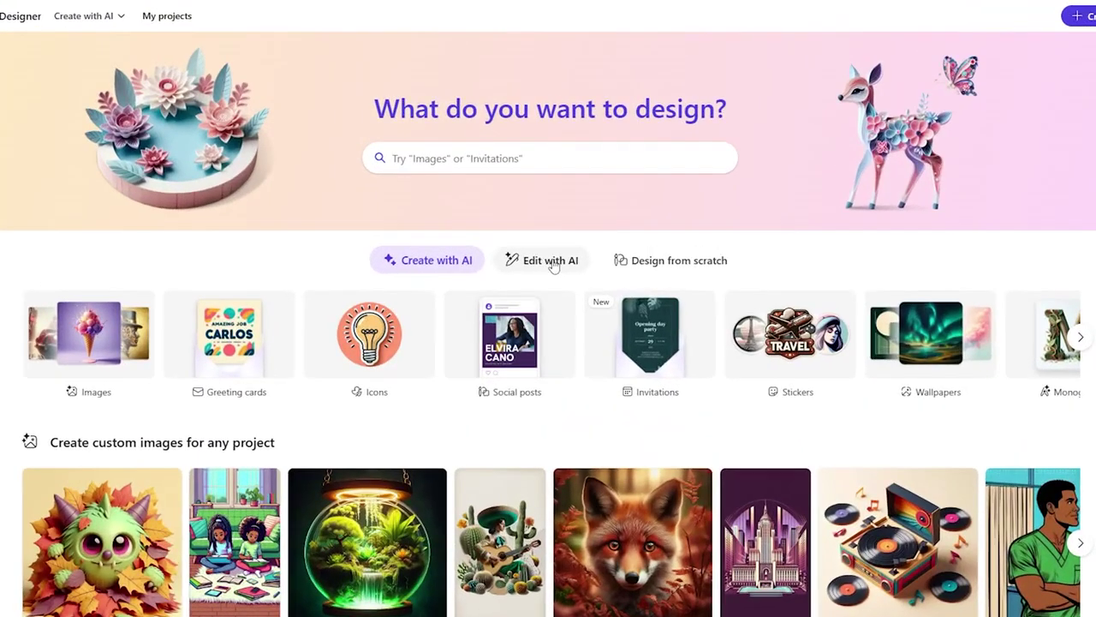
Browse the suggested design sizes, dismiss them, and switch to the Edit with AI tools.
click(505, 165)
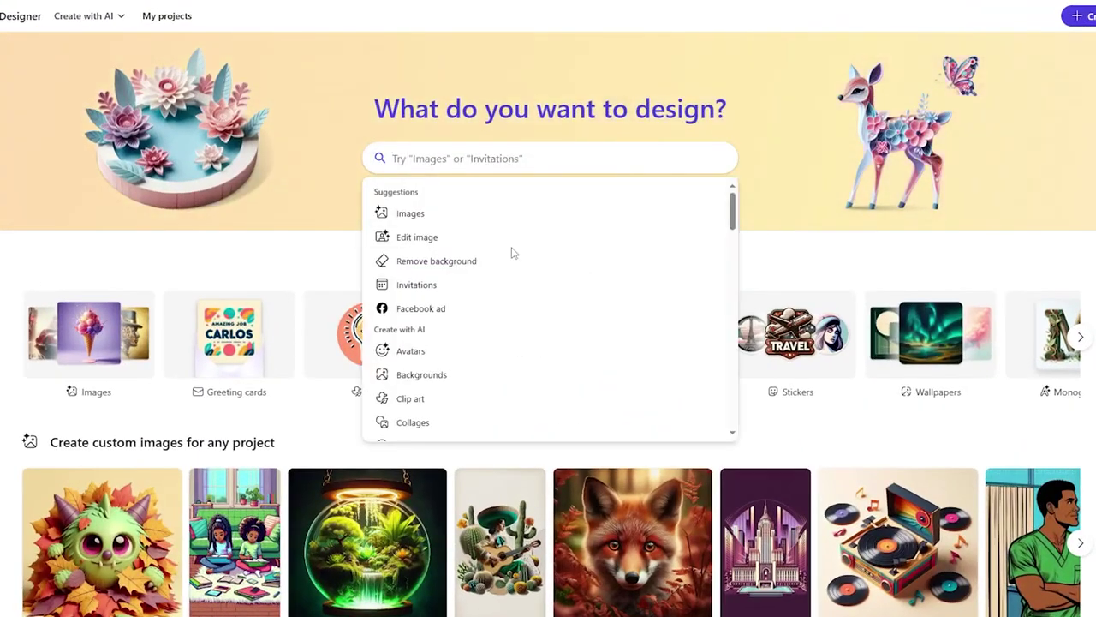
scroll(514, 253, down, 15)
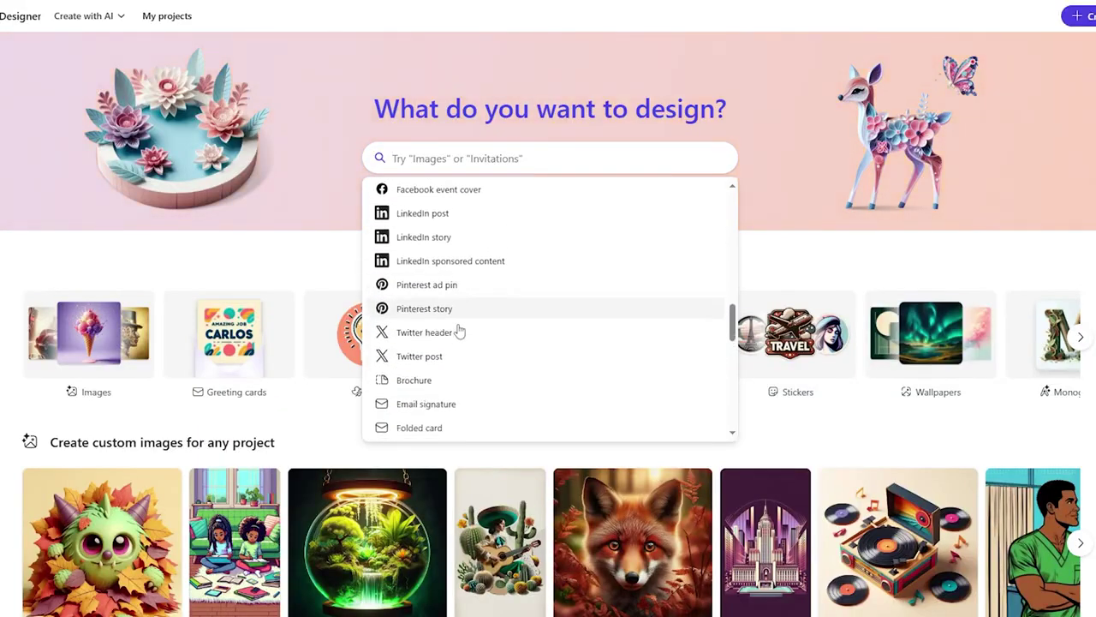
scroll(441, 318, down, 3)
scroll(445, 300, up, 2)
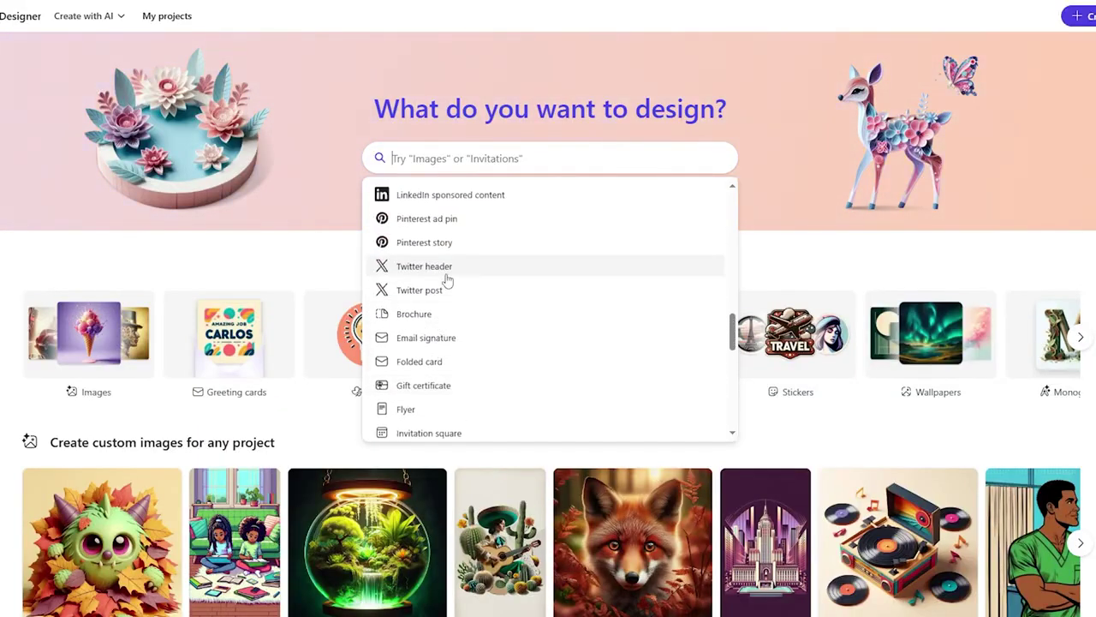
scroll(475, 341, up, 2)
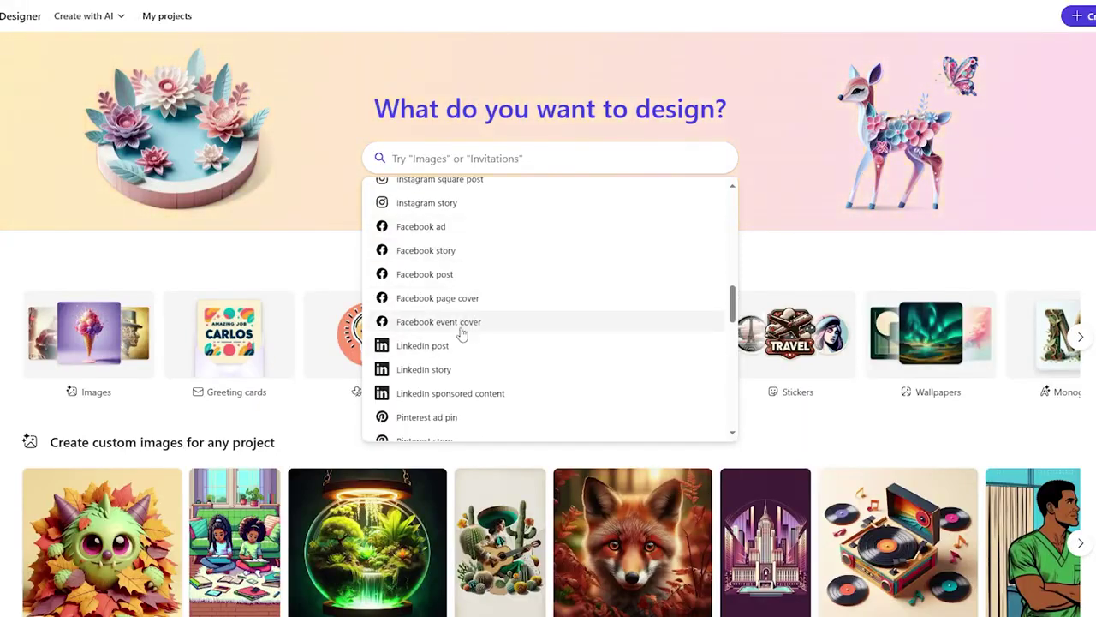
scroll(461, 333, down, 10)
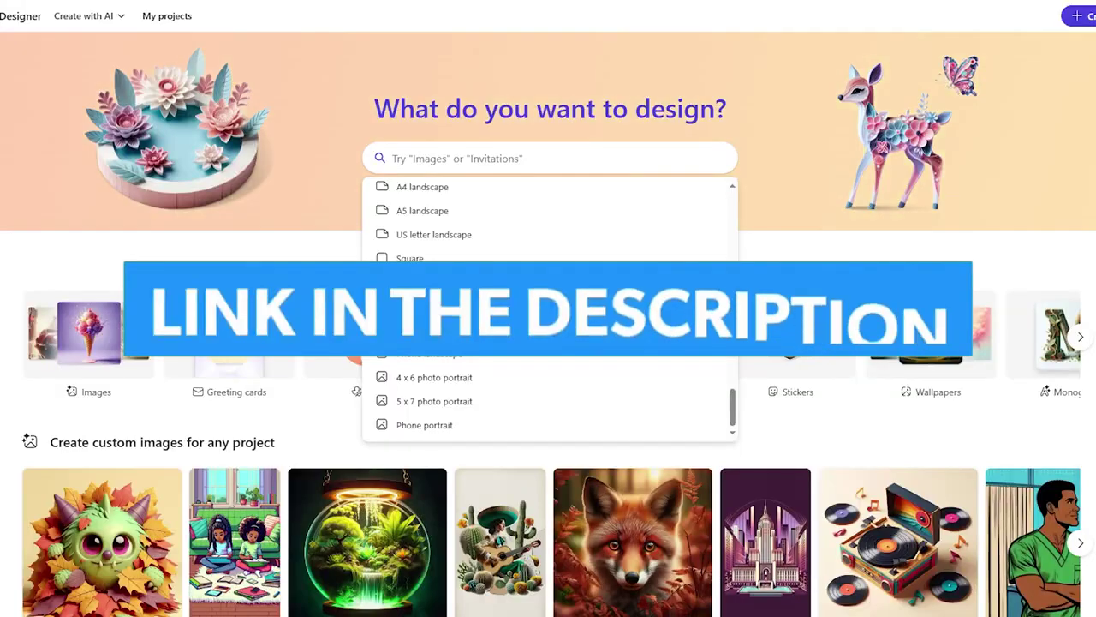
click(268, 252)
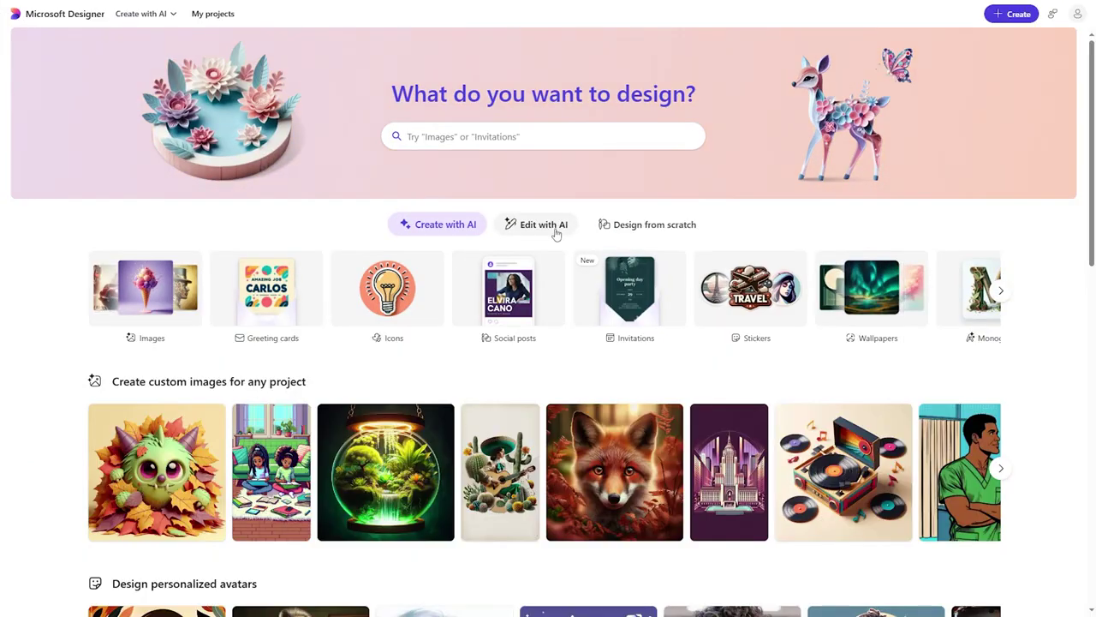
click(555, 229)
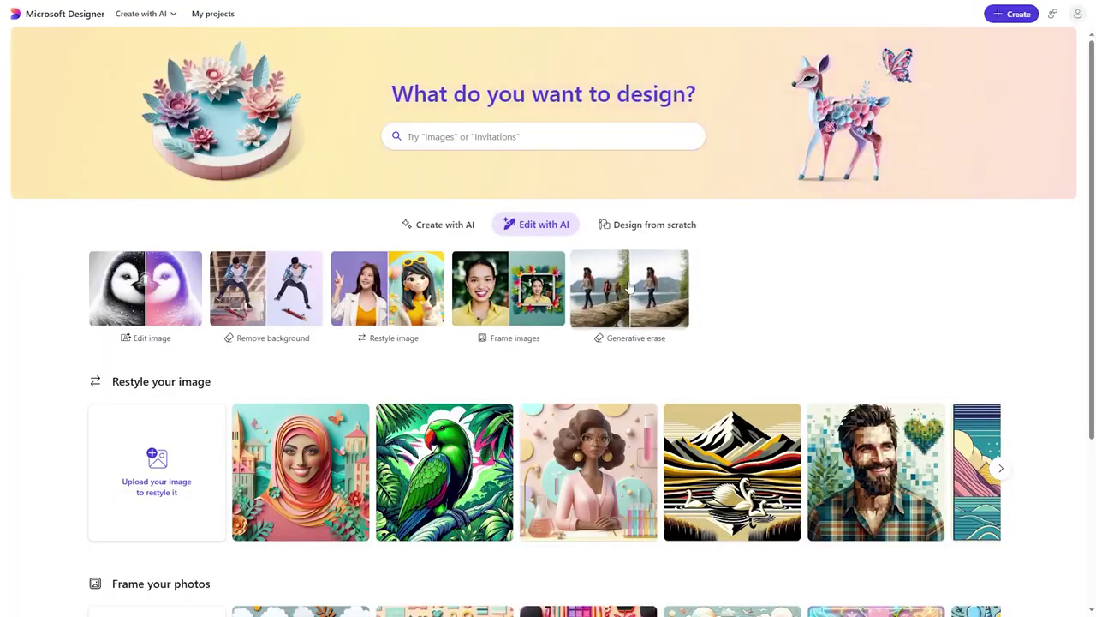
Start Generative erase and upload the street photo from the Local Disk (G:) drive.
click(630, 288)
click(549, 397)
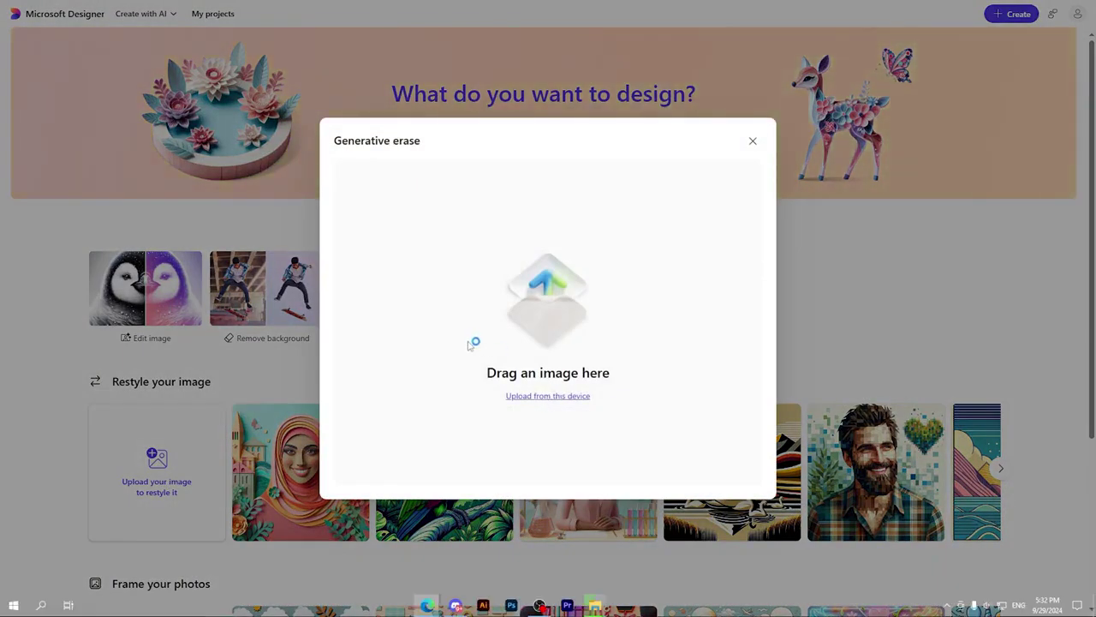
click(193, 29)
click(145, 29)
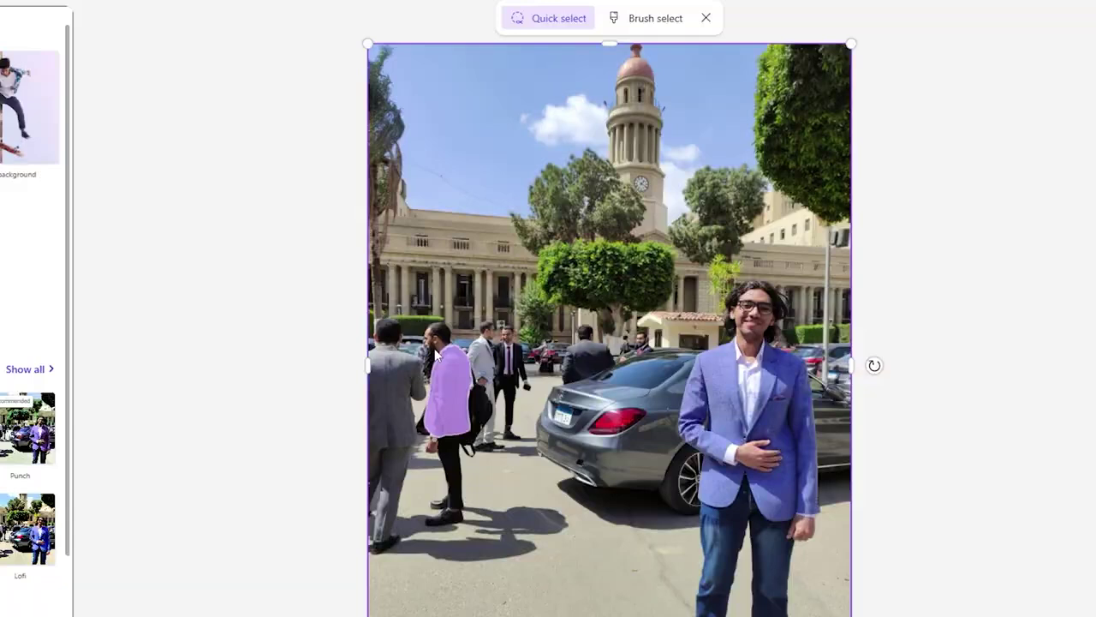
Erase a background person near the car, then select and erase the grey-suited man.
click(511, 355)
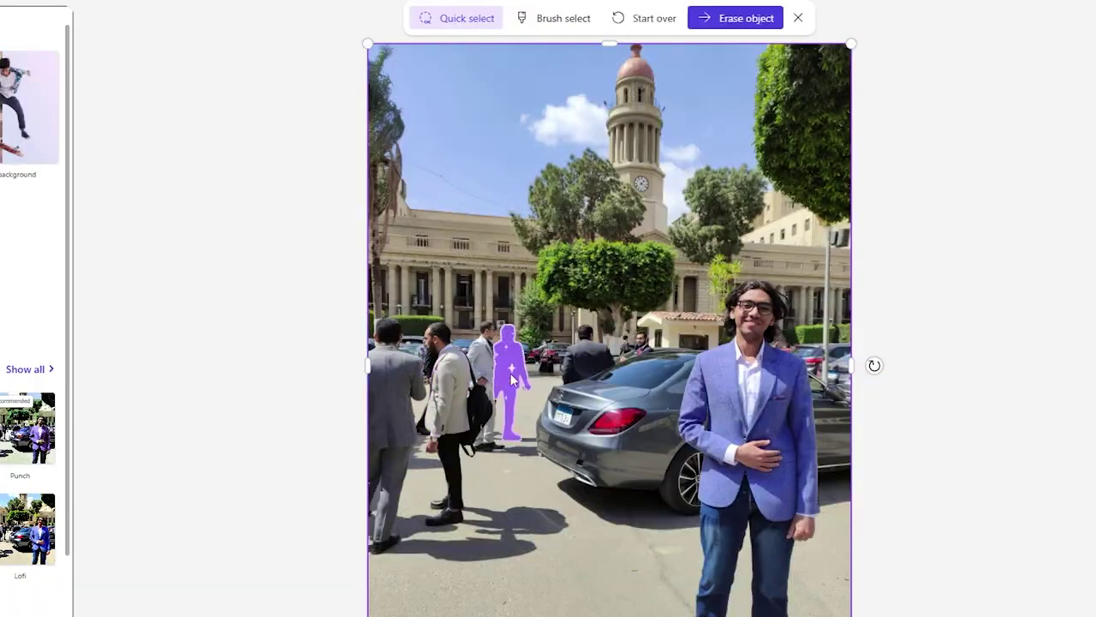
click(724, 20)
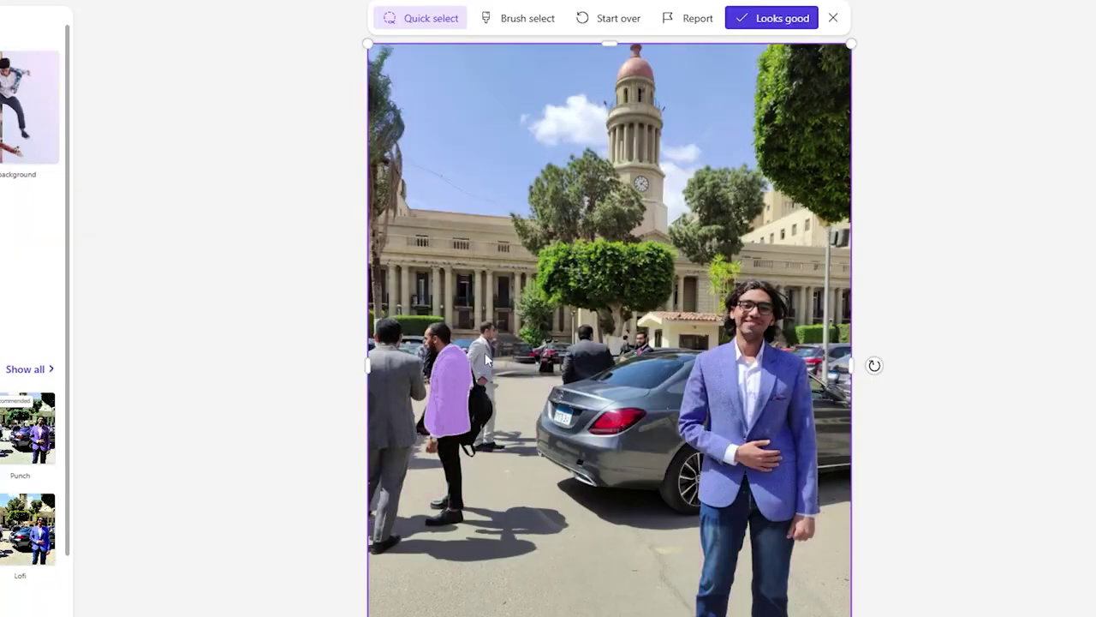
click(393, 383)
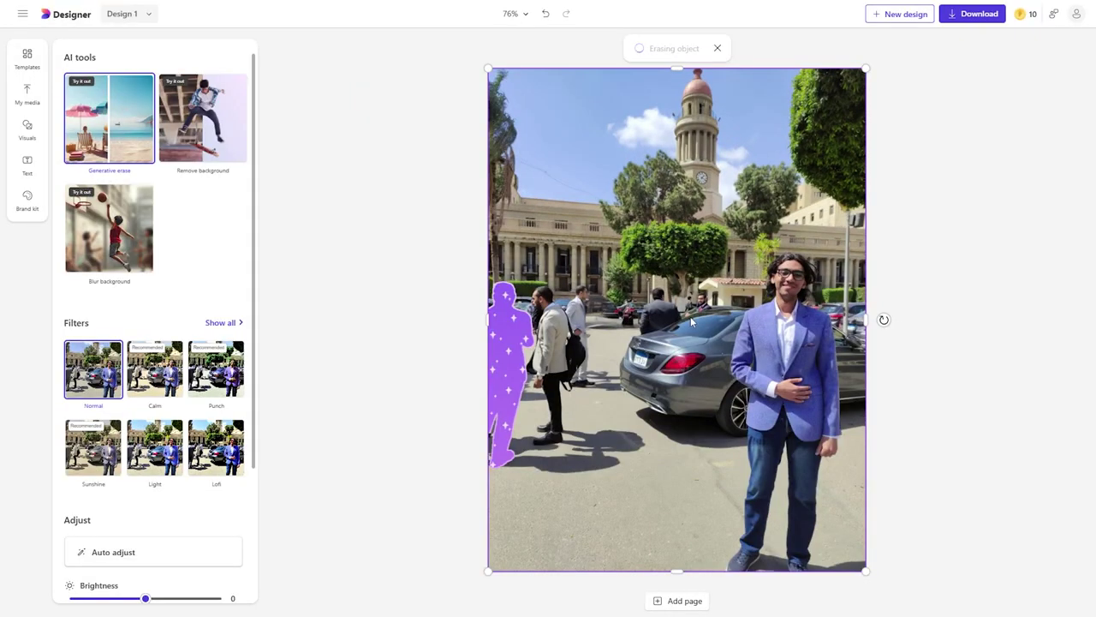
After the grey-suited man is erased, start Blur background and save the erase edits.
scroll(197, 334, down, 1)
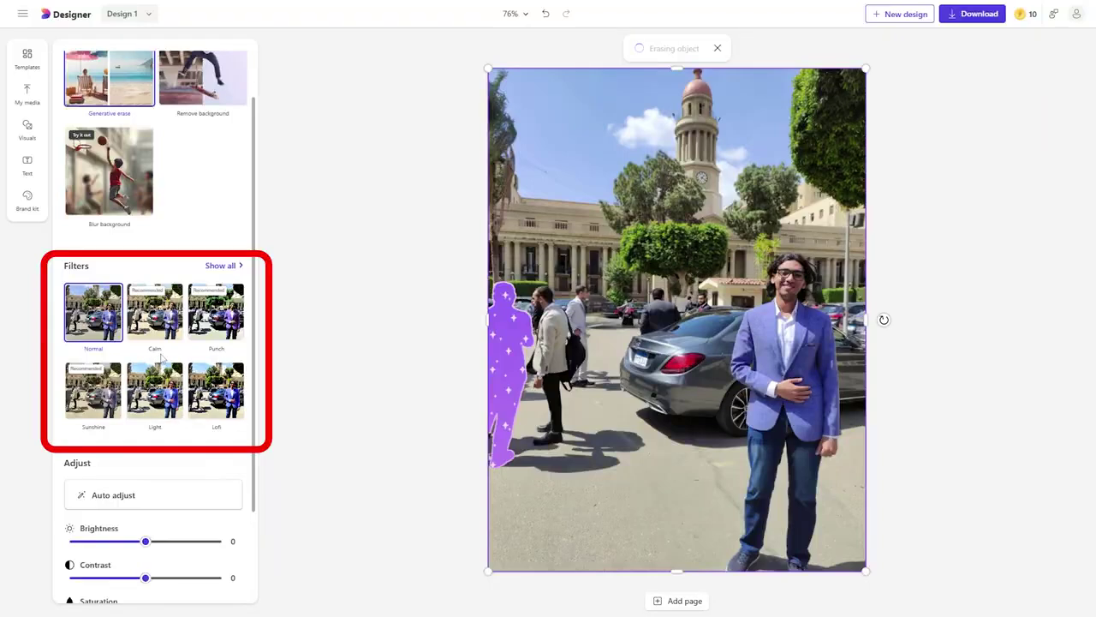
scroll(176, 385, down, 2)
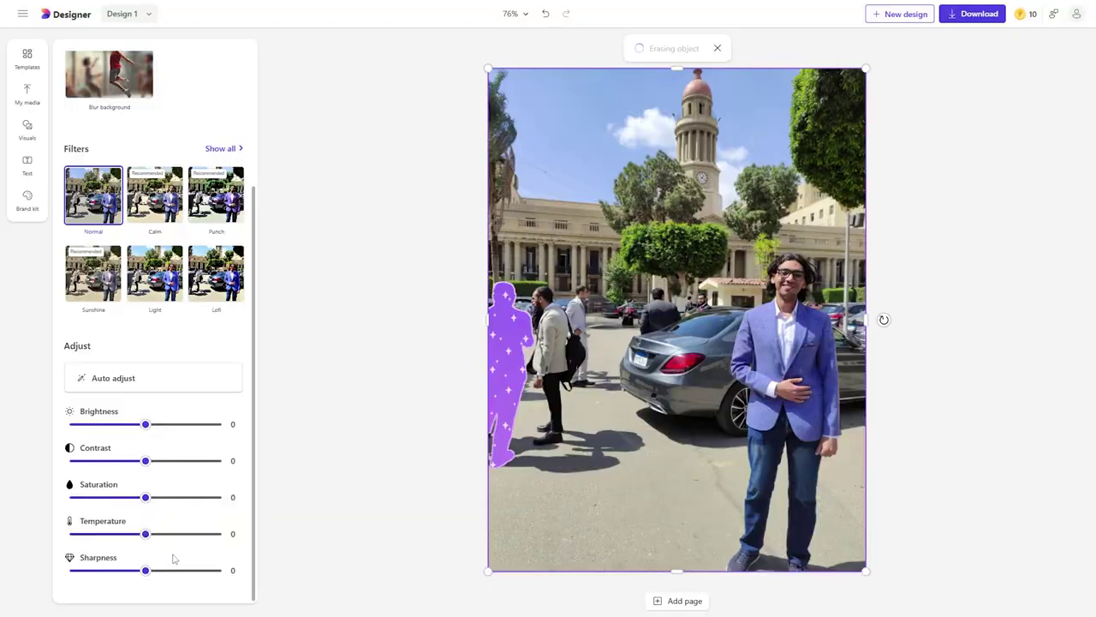
scroll(158, 360, up, 3)
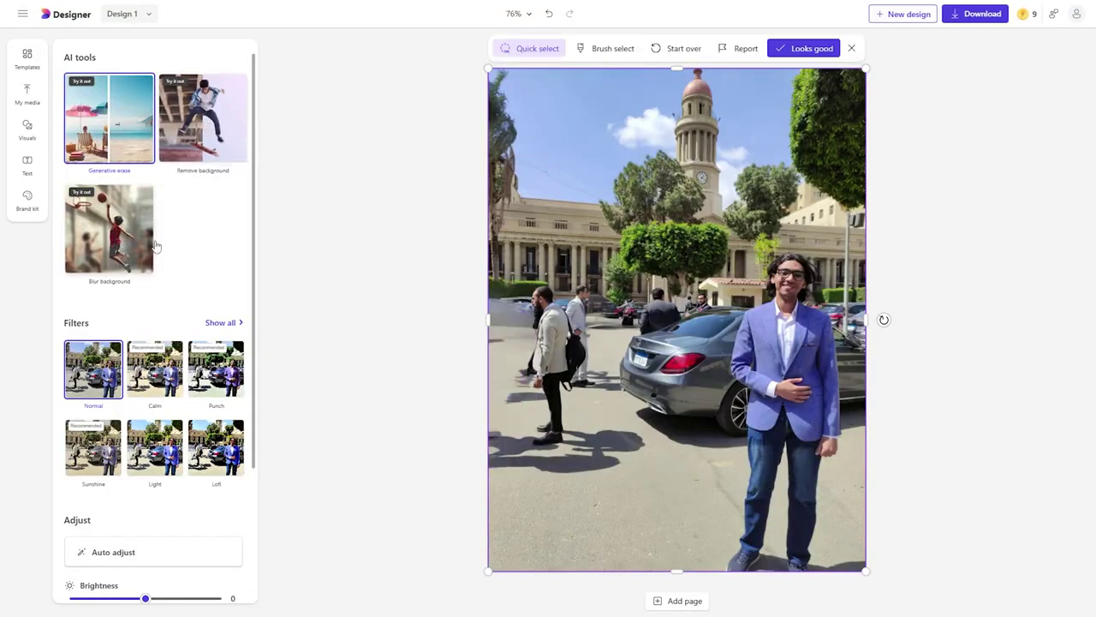
click(120, 261)
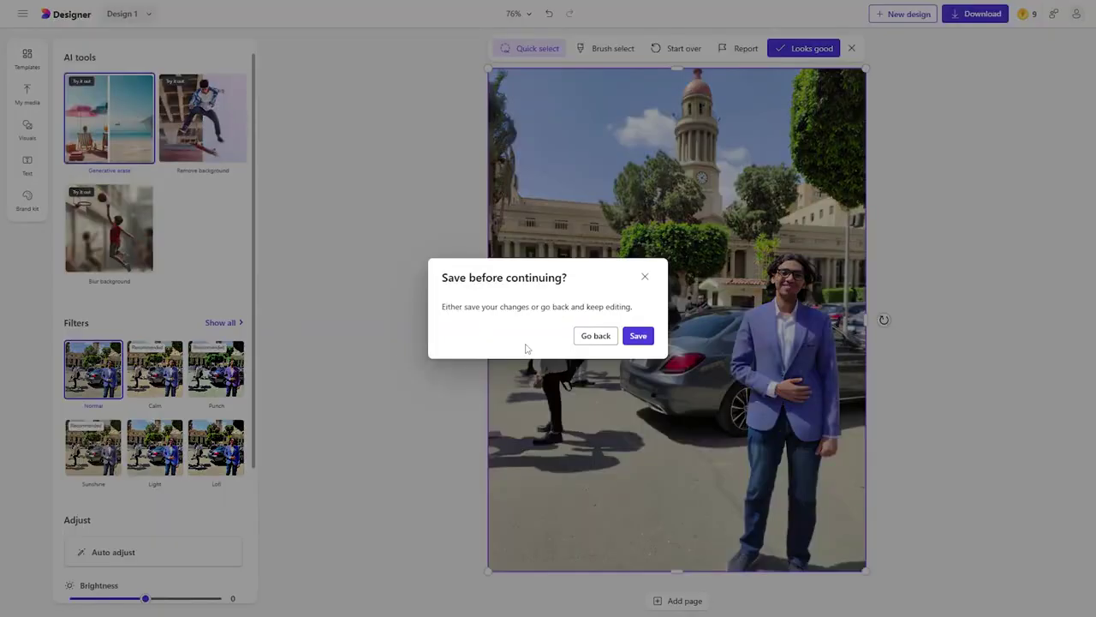
click(640, 336)
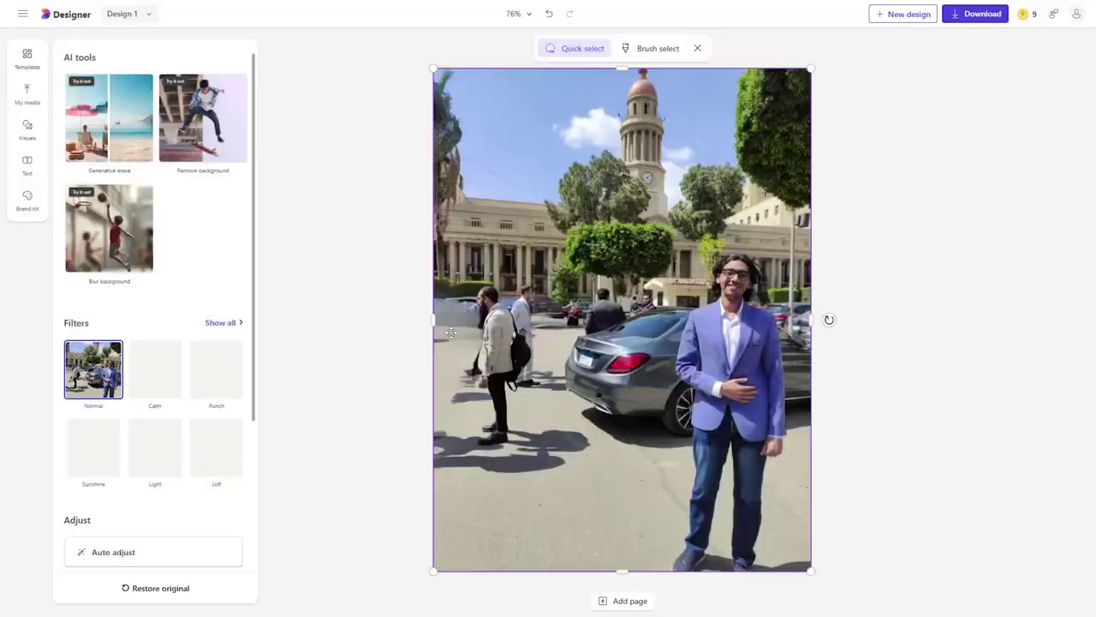
Apply a background blur to the photo, then undo it with Ctrl+Z.
click(133, 238)
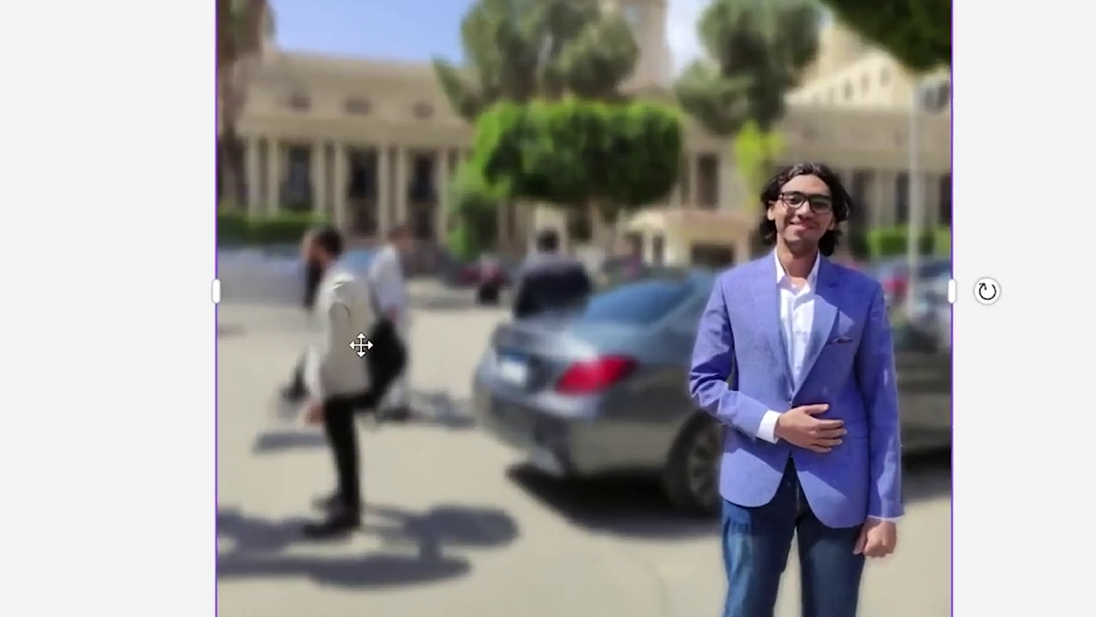
click(343, 309)
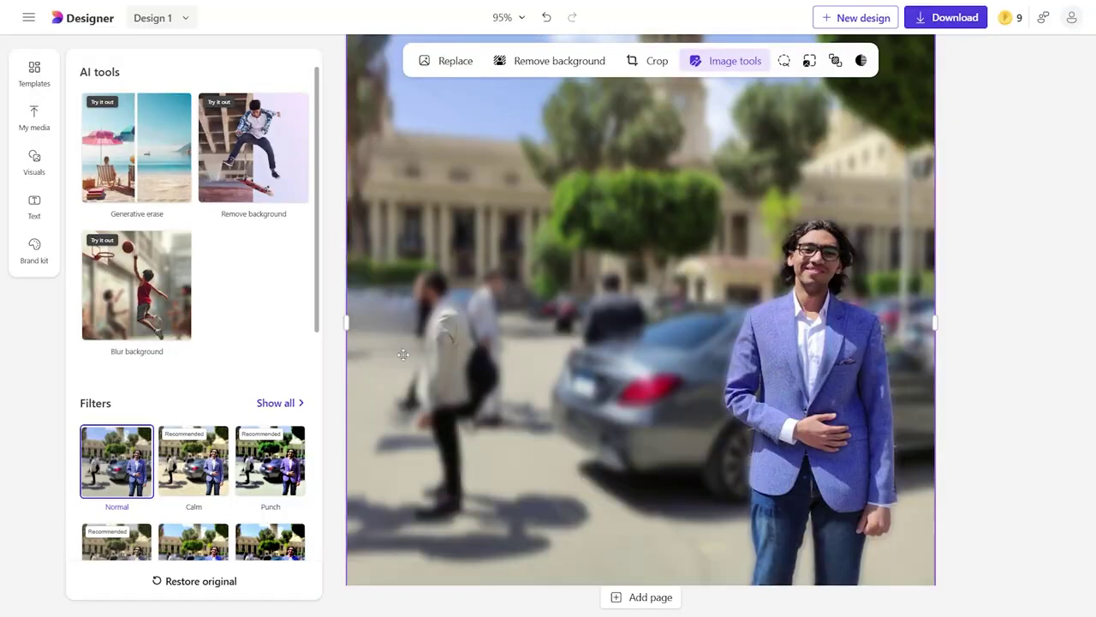
key(ctrl+z)
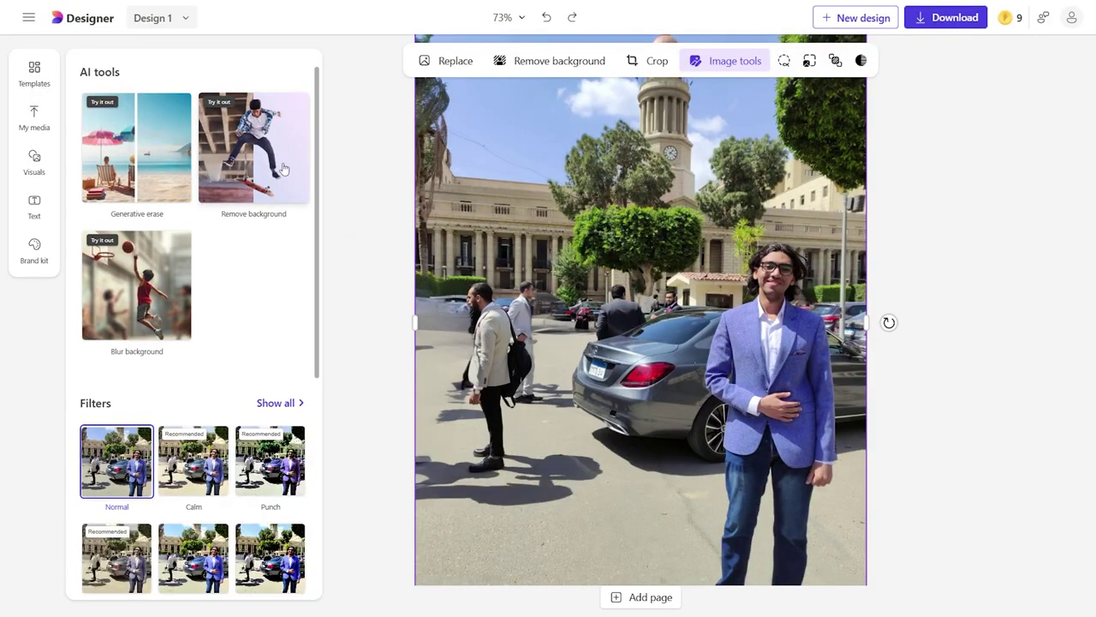
Remove the background, leaving the man in the blue blazer, and return home.
click(238, 144)
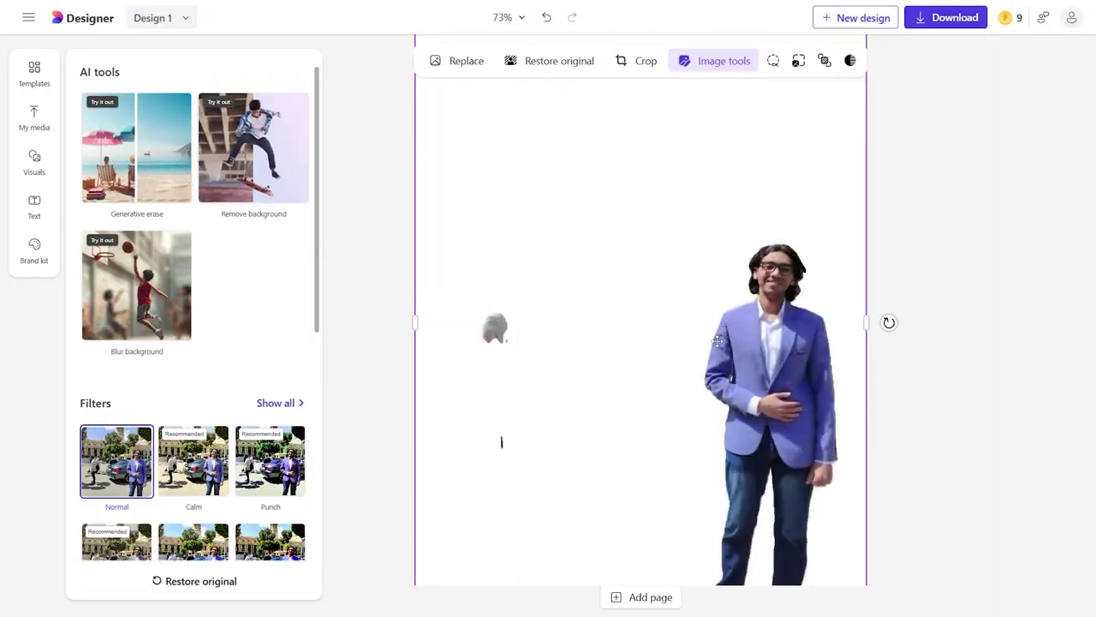
key(ctrl+plus)
key(ctrl+plus)
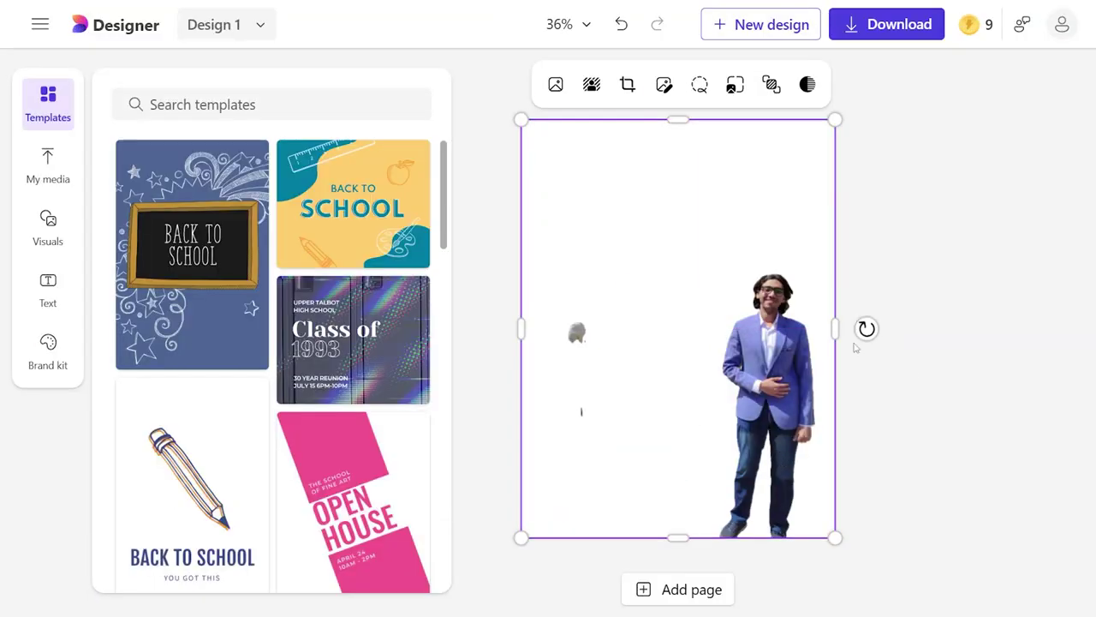
click(928, 220)
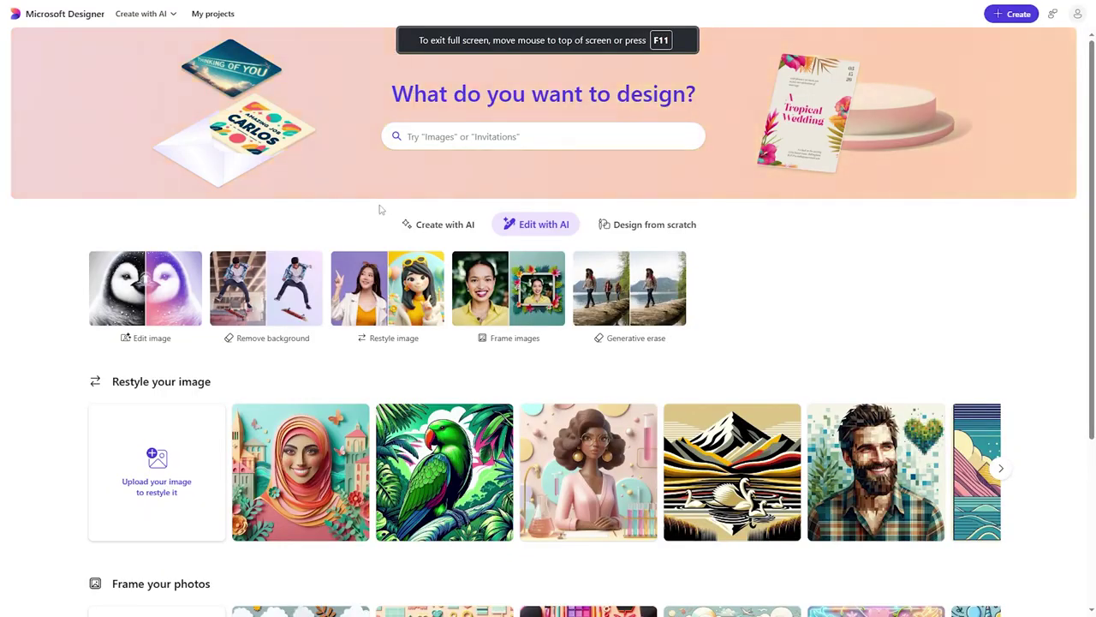
Open Restyle image, accept the AI notice, and select the uploaded two-person photo.
click(399, 425)
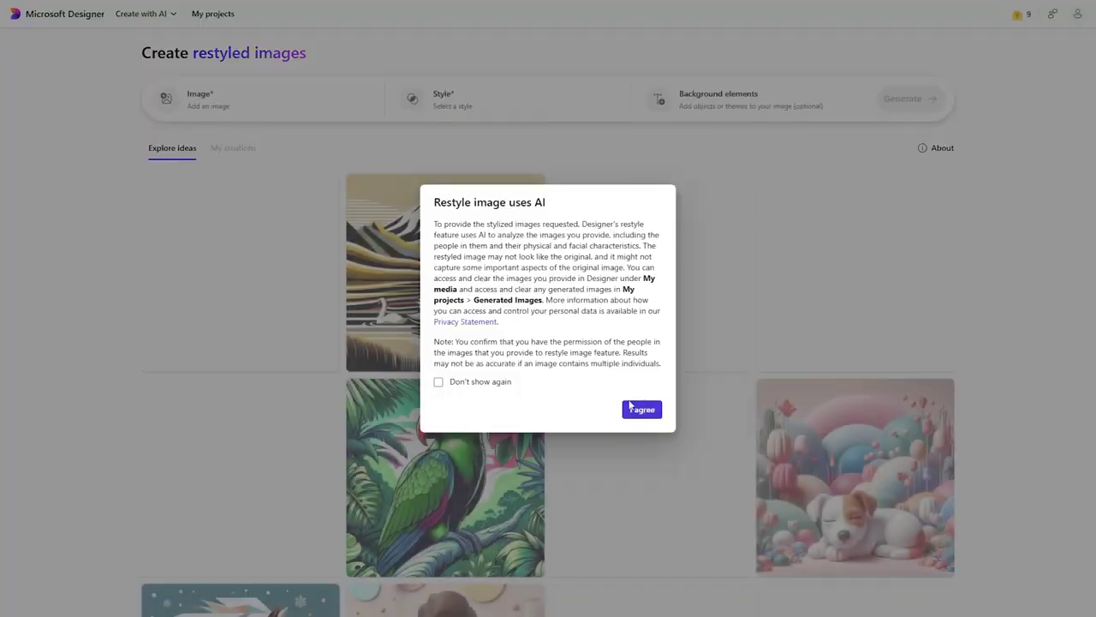
click(641, 408)
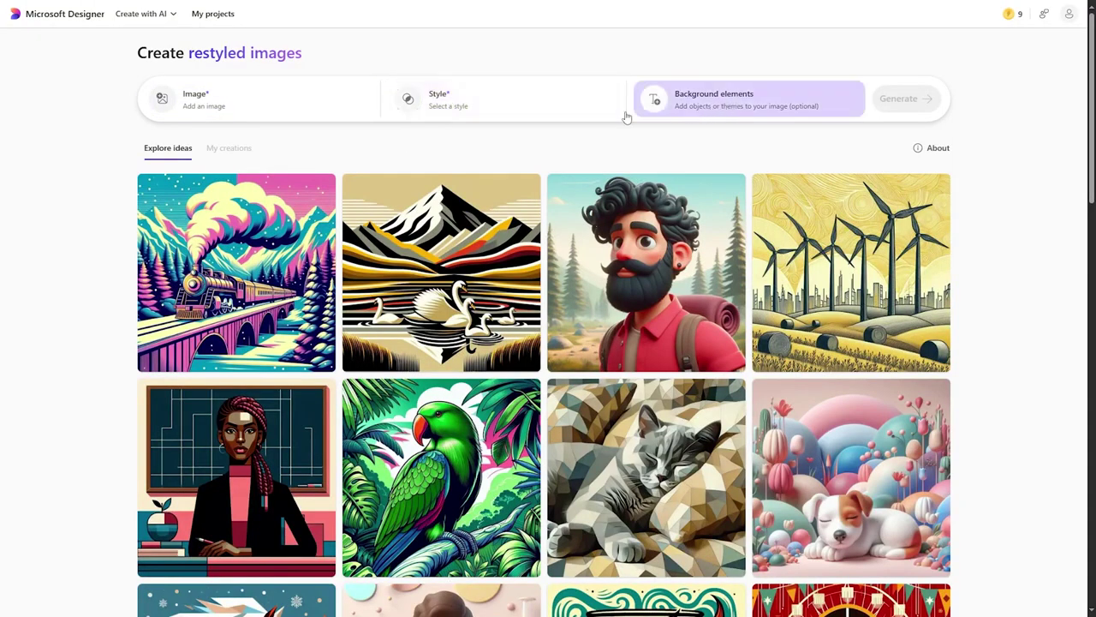
click(249, 103)
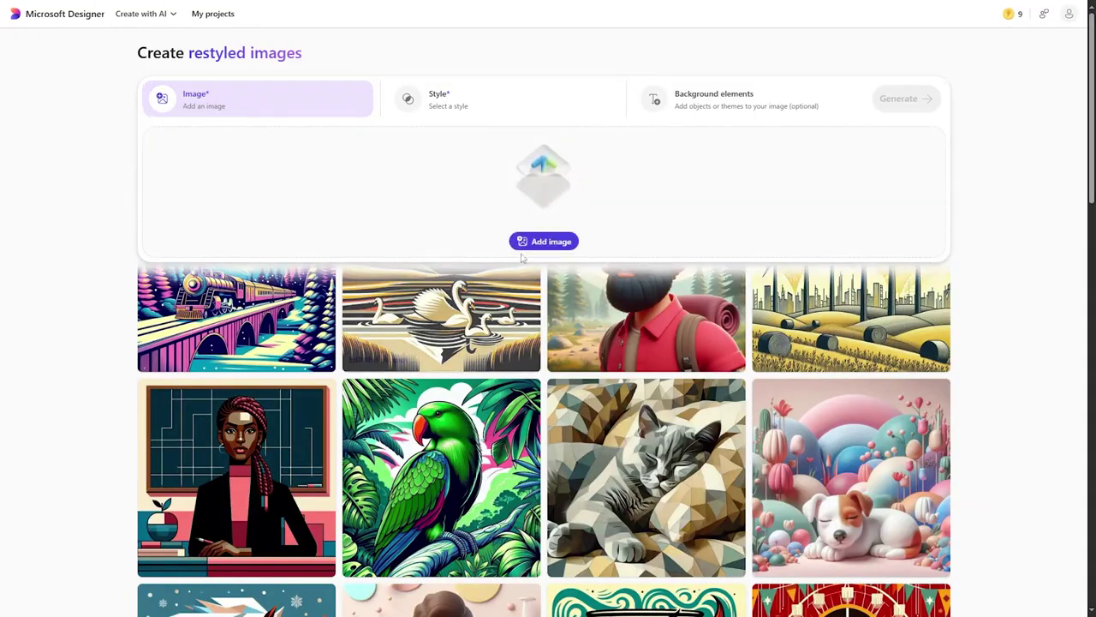
click(544, 242)
click(166, 389)
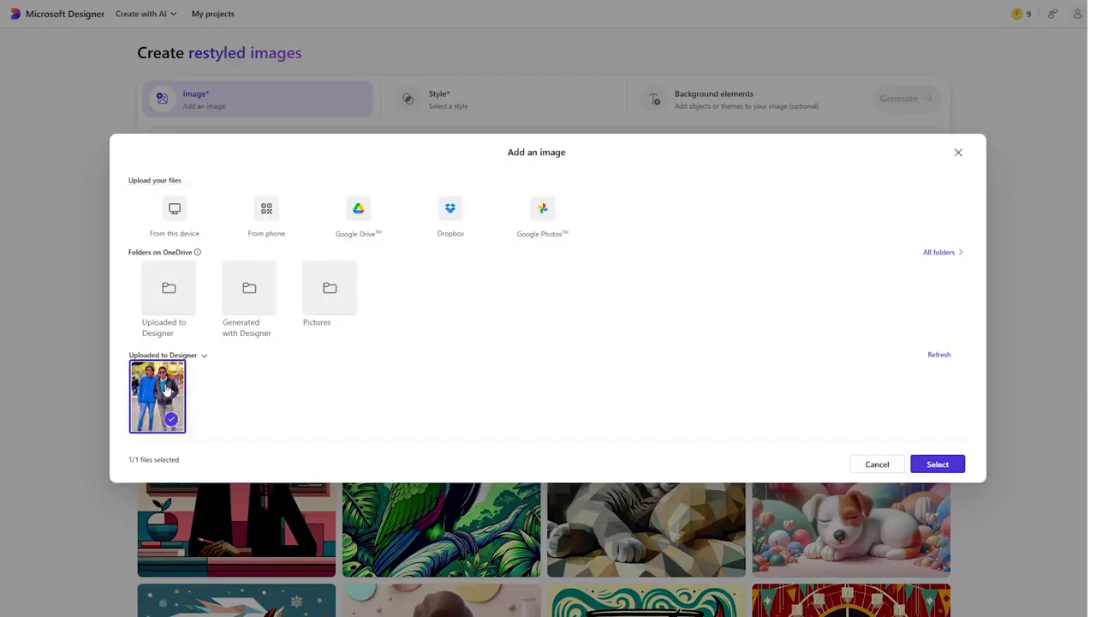
click(951, 462)
Choose the Doodle art style, add Cats as background elements, and generate.
click(460, 118)
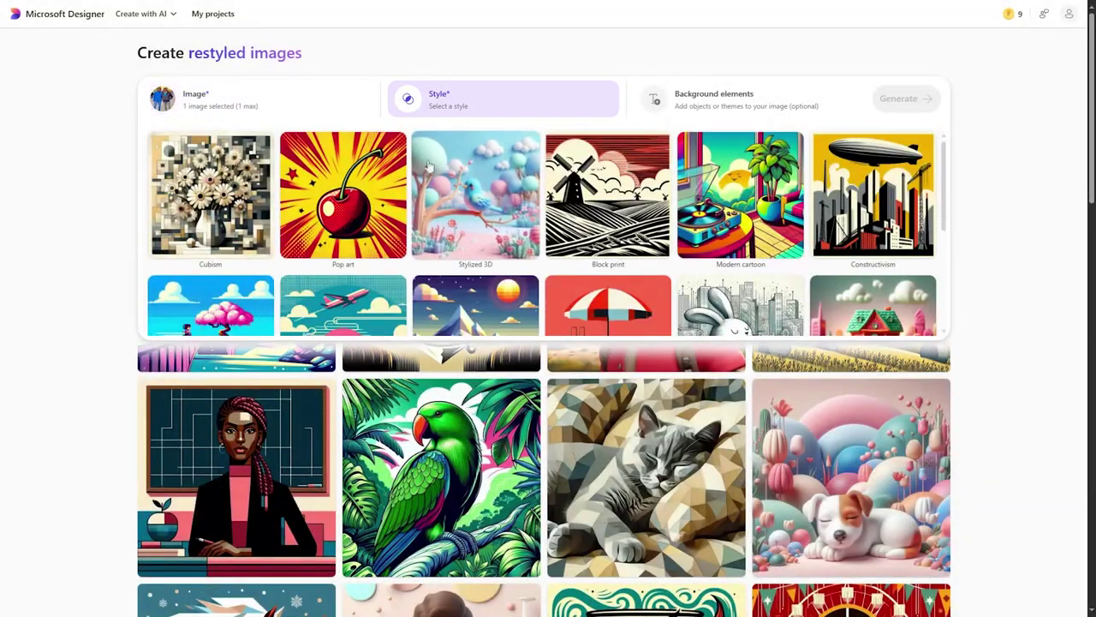
scroll(480, 231, down, 2)
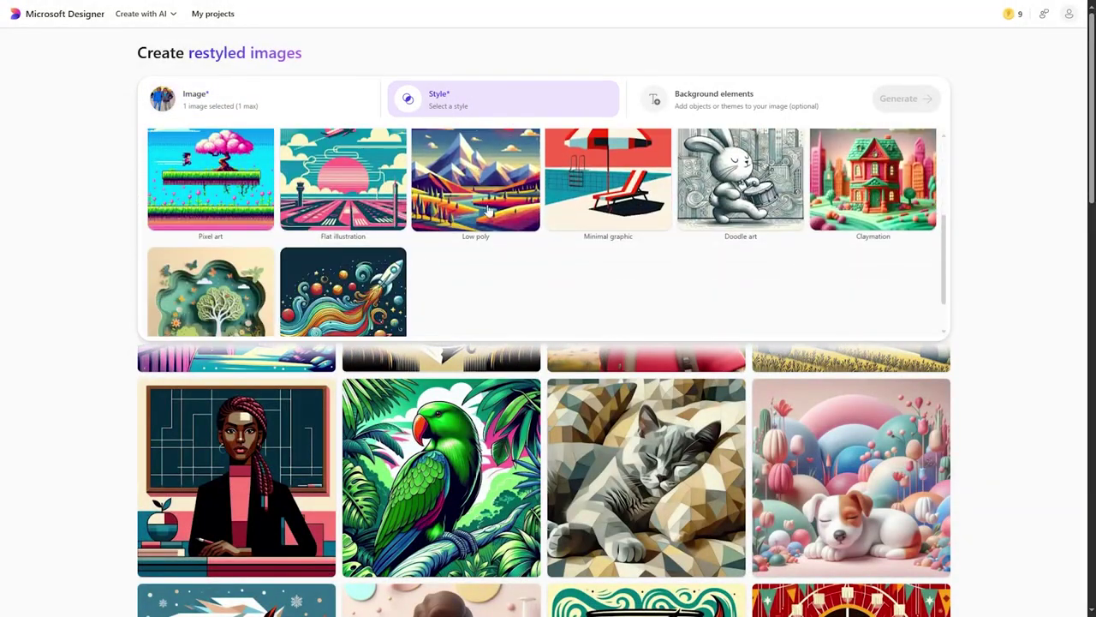
click(712, 235)
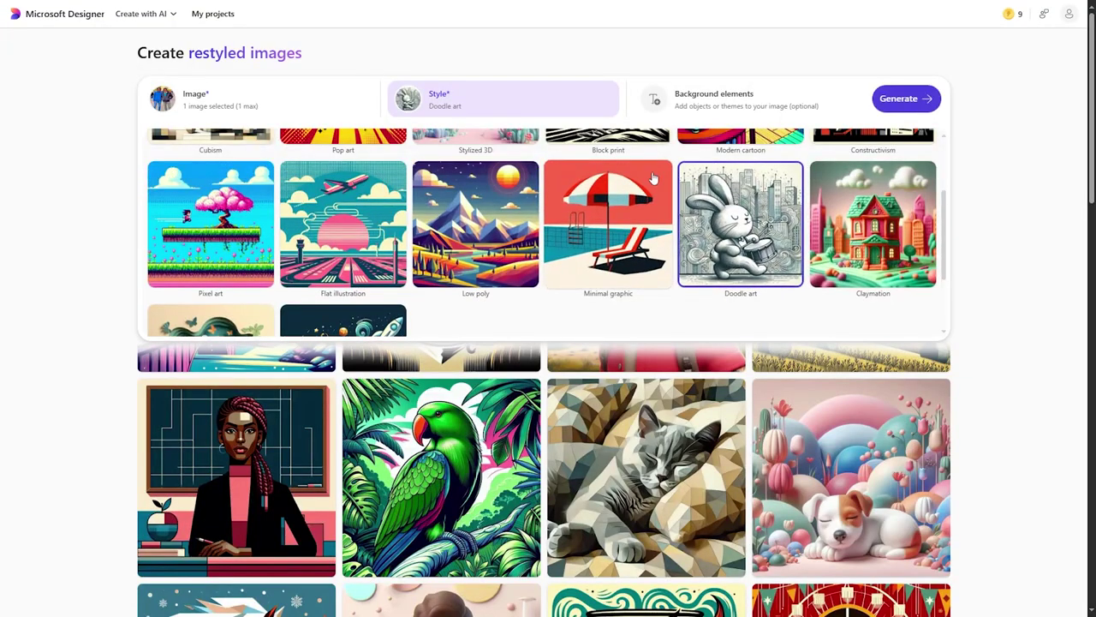
click(720, 105)
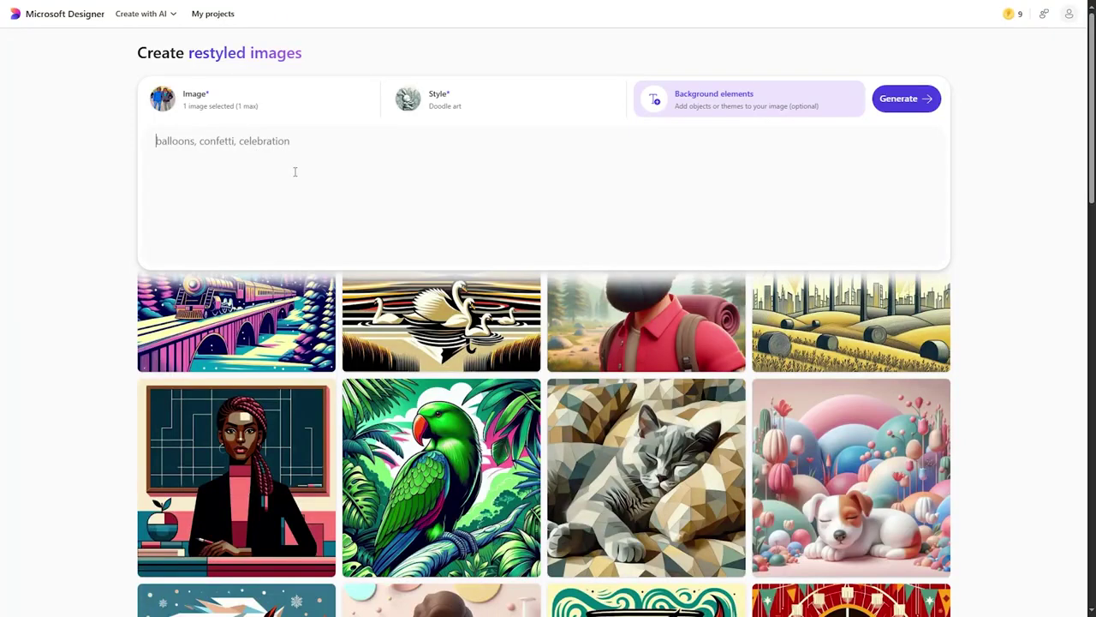
text(Cats)
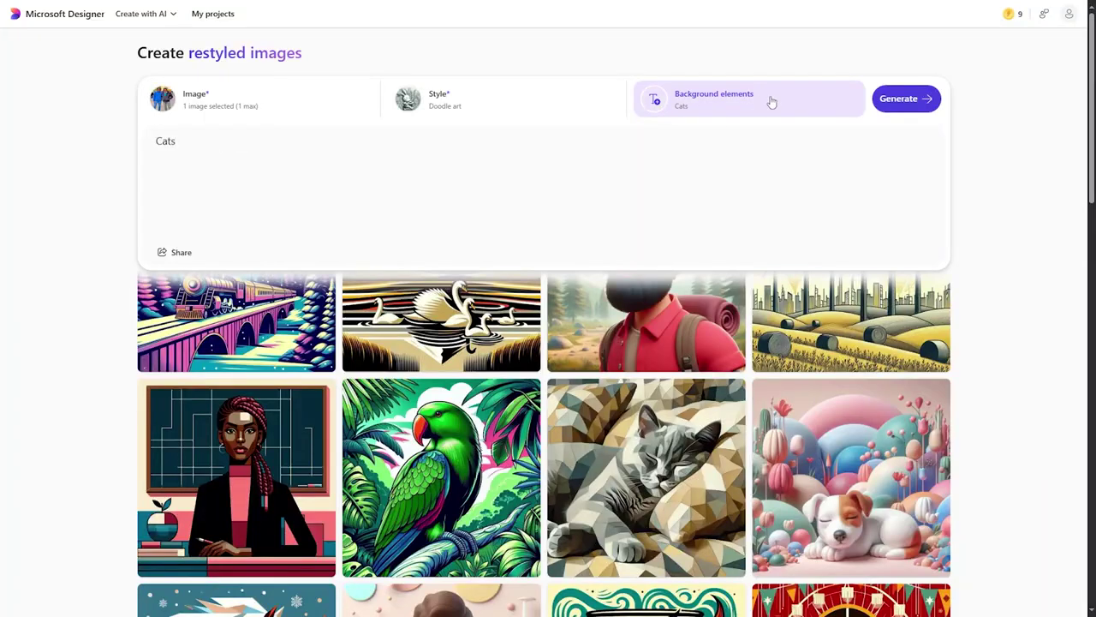
click(883, 101)
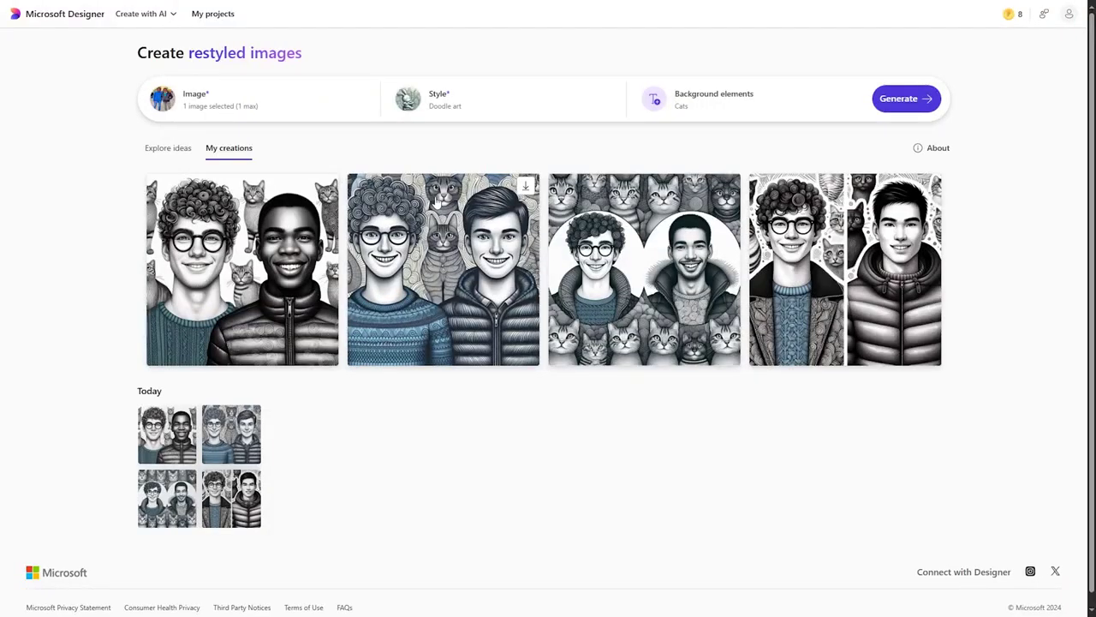
click(176, 107)
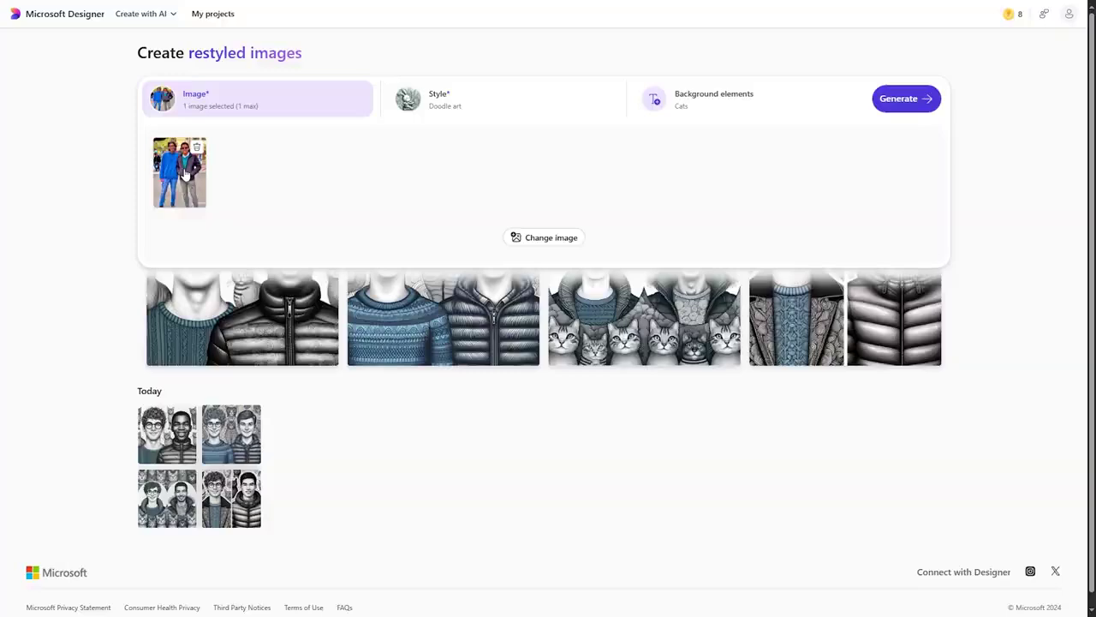
click(423, 446)
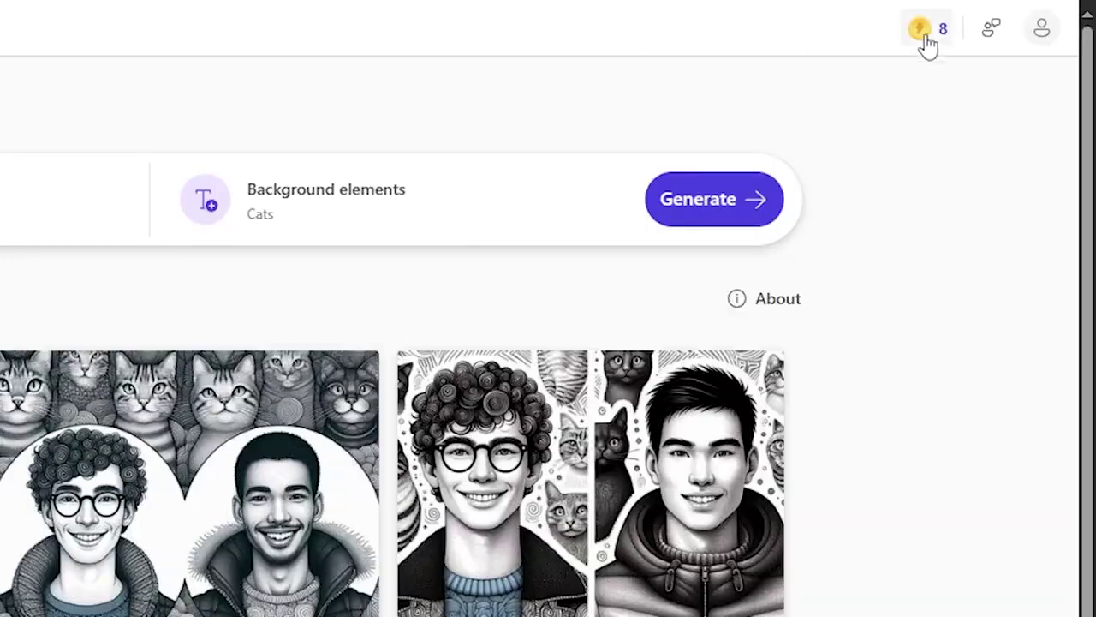
mouse_move(1014, 18)
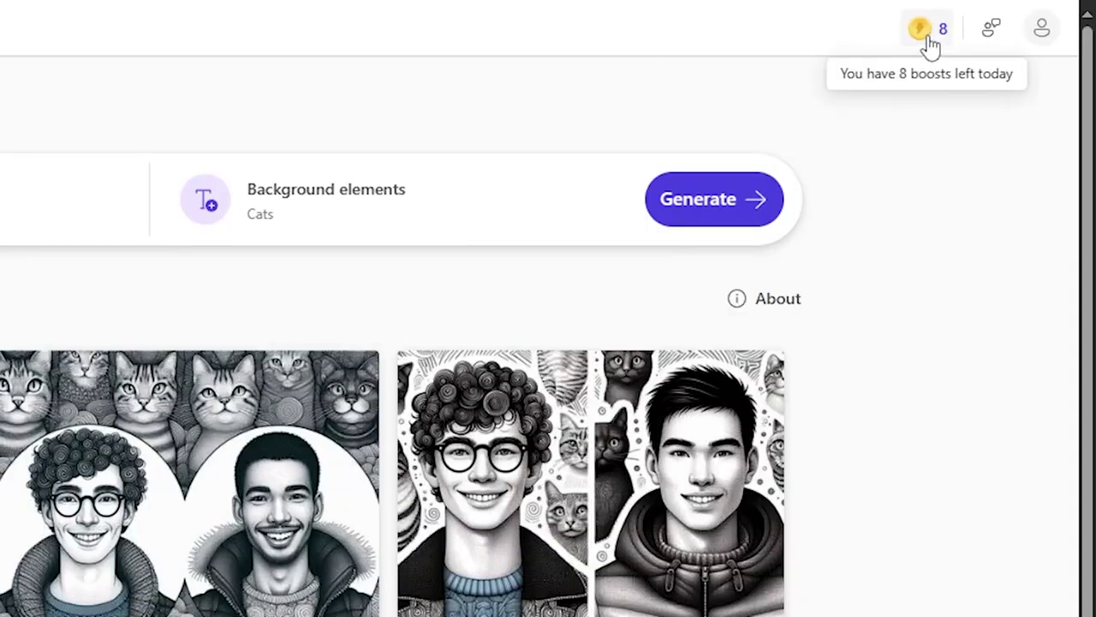